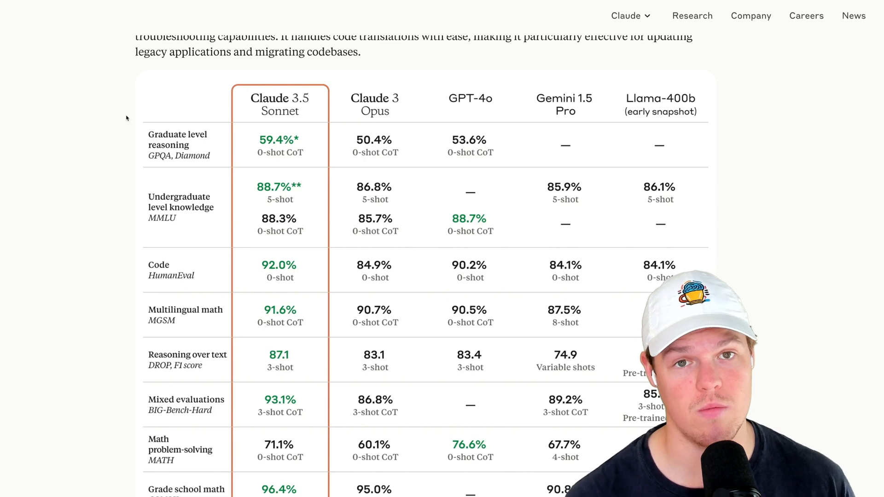
scroll(127, 118, down, 1)
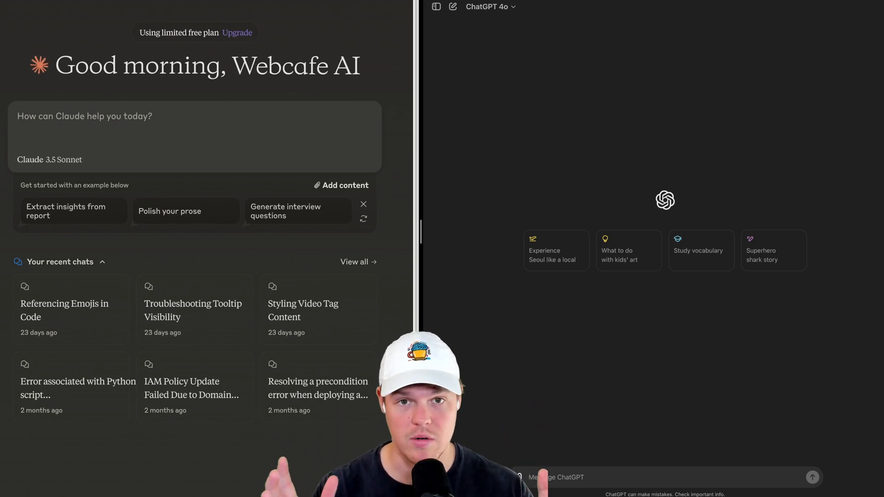
click(220, 121)
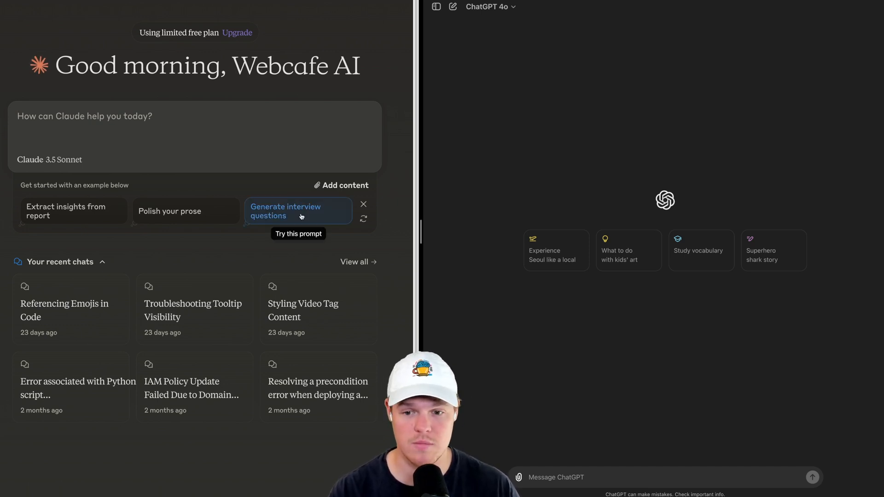
Send the 'Generate interview questions' marketing-manager prompt in both Claude and ChatGPT.
click(301, 217)
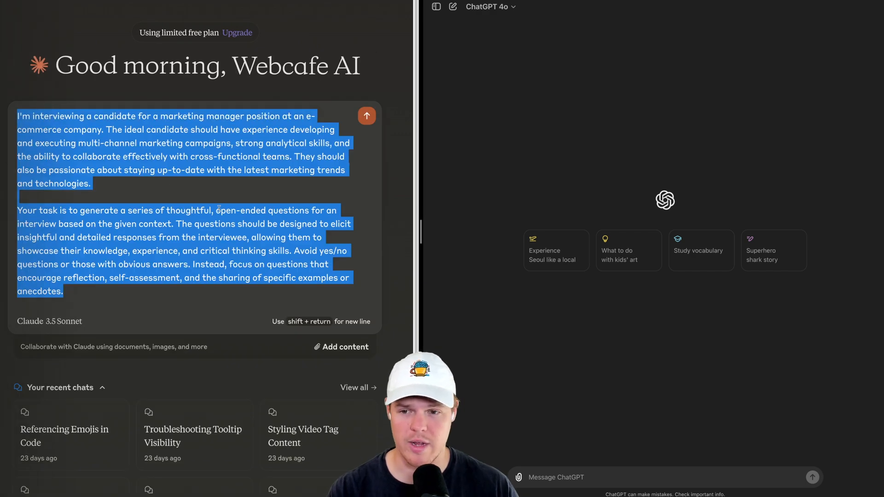
text(I'm interviewing a candidate for a marketing manager position at an e-commerce company. The ideal candidate should have experience developing and executing multi-channel marketing campaigns, strong analytical skills, and the ability to collaborate effectively with cross-functional teams. They should also be passionate about staying up-to-date with the latest marketing trends and technologies.  Your task is to generate a series of thoughtful, open-ended questions for an interview based on the given context. The questions should be designed to elicit insightful and detailed responses from the interviewee, allowing them to showcase their knowledge, experience, and critical thinking skills. Avoid yes/no questions or those with obvious answers. Instead, focus on questions that encourage reflection, self-assessment, and the sharing of specific examples or anecdotes.)
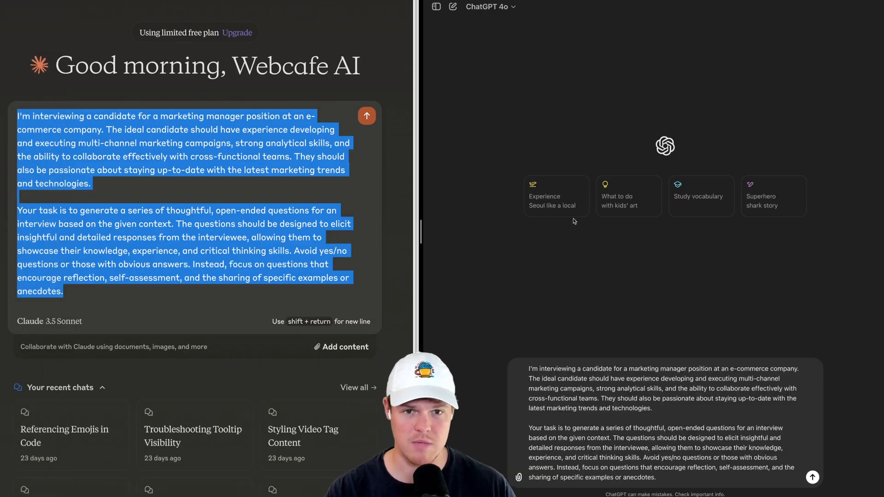
click(362, 121)
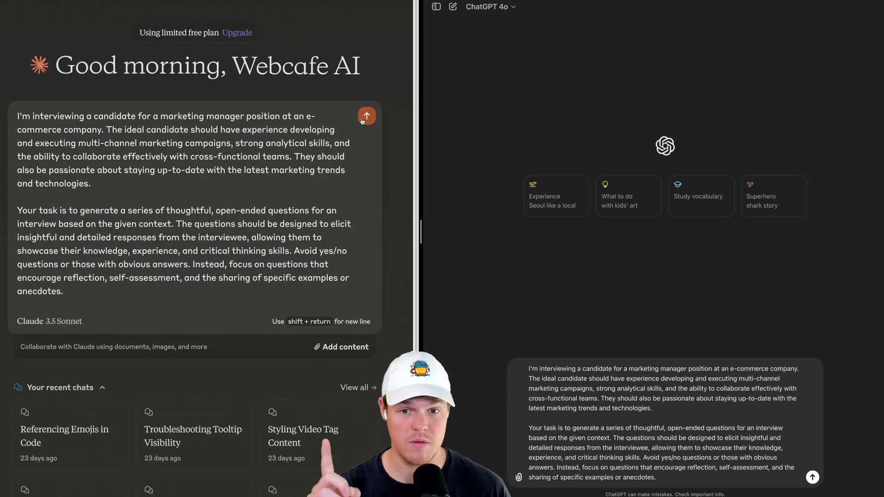
key(ctrl+a)
key(Delete)
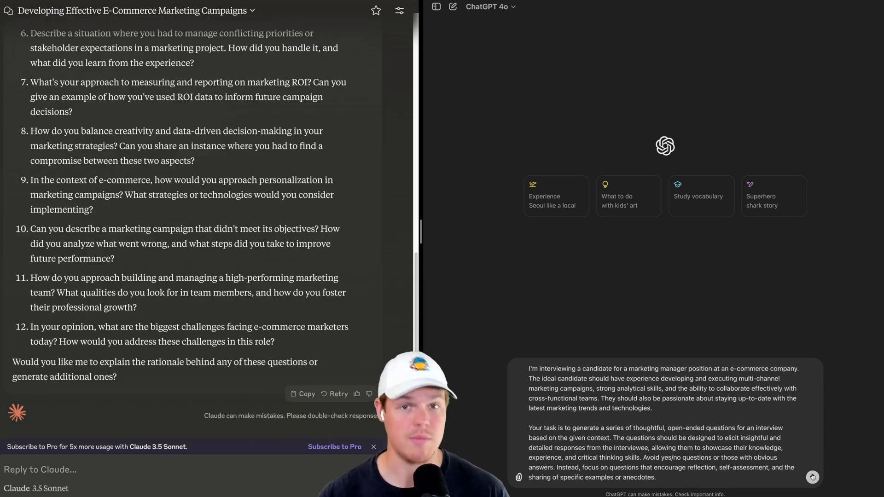
key(Return)
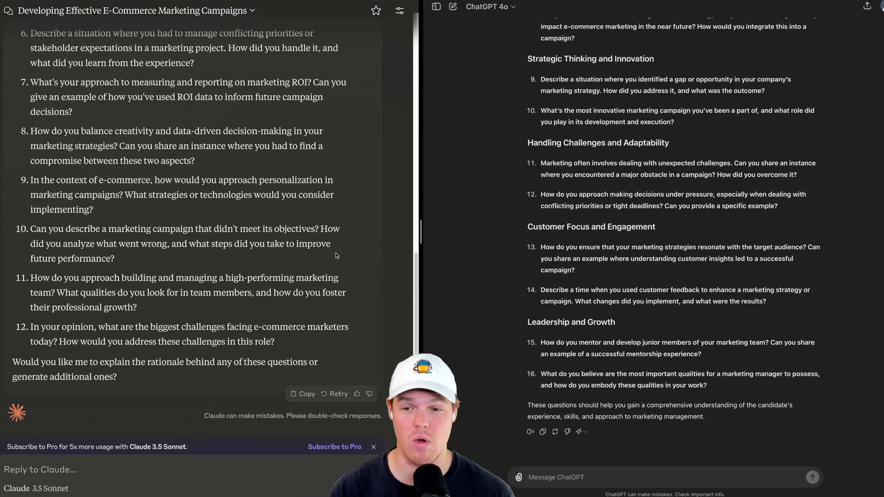
scroll(290, 239, up, 3)
scroll(290, 238, up, 3)
scroll(289, 238, up, 3)
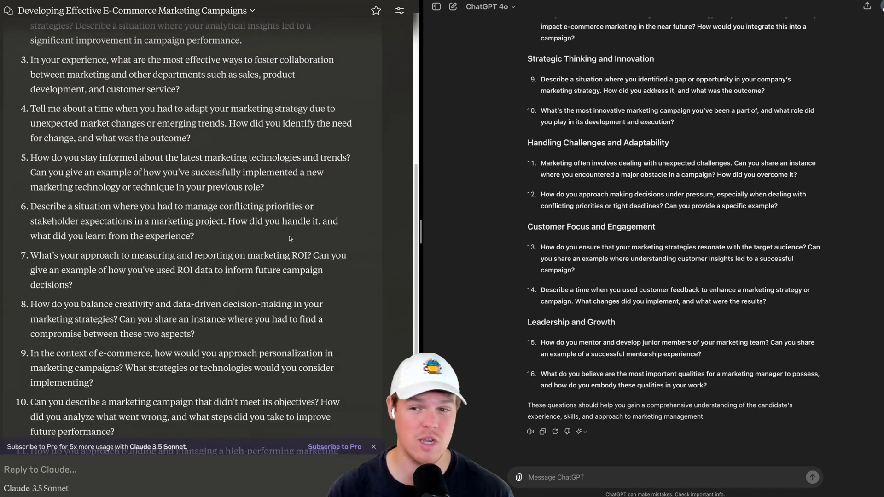
scroll(289, 239, up, 3)
scroll(289, 238, up, 2)
scroll(289, 238, up, 3)
scroll(289, 238, up, 3)
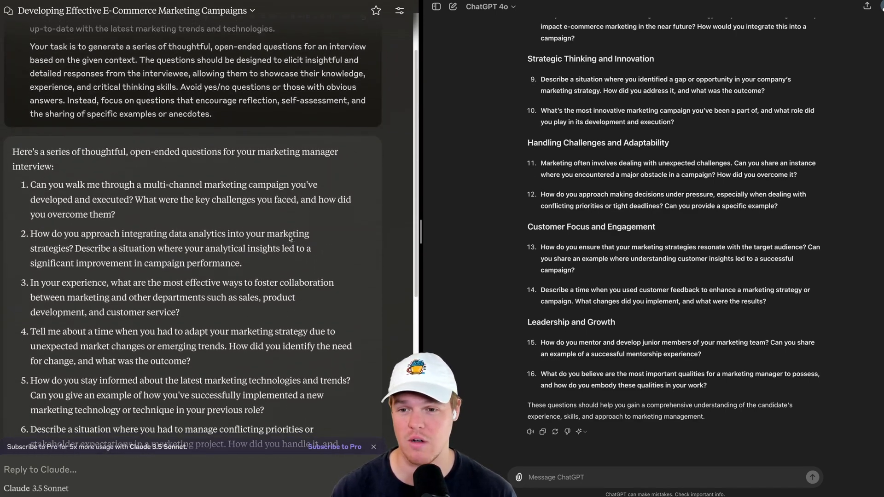
drag(31, 116, 199, 130)
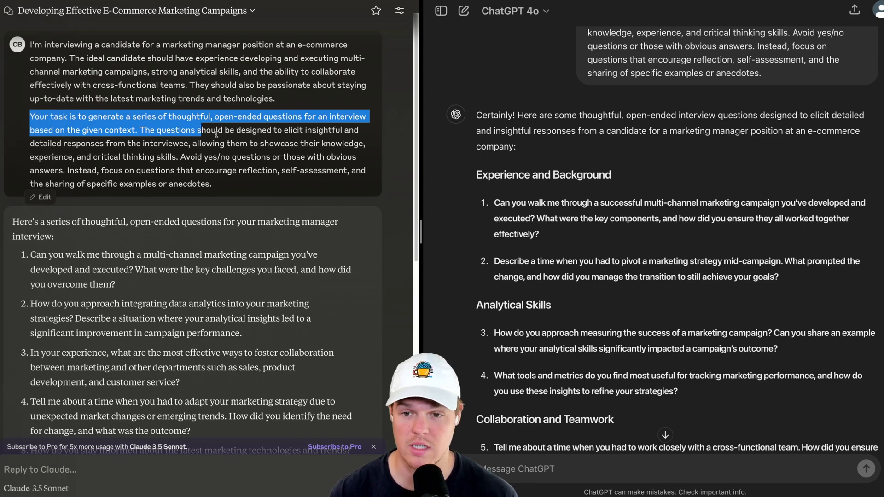
click(217, 133)
scroll(216, 133, down, 1)
drag(181, 143, 220, 144)
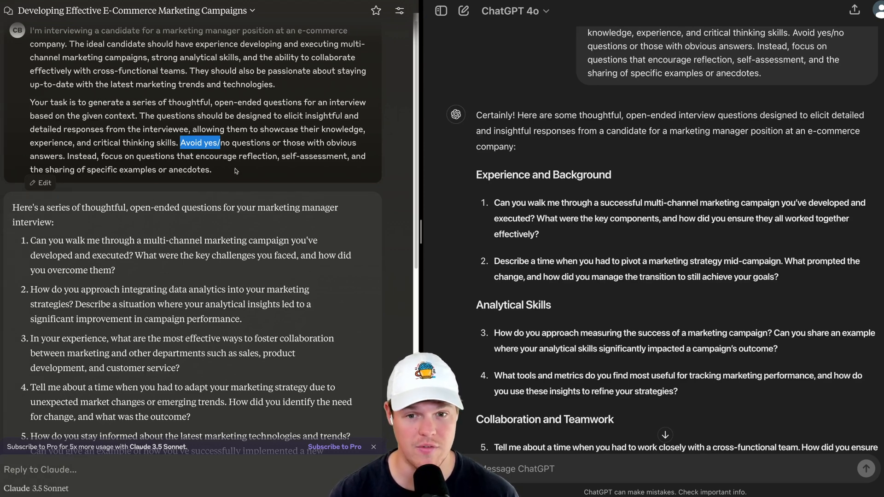
scroll(235, 171, down, 1)
scroll(235, 170, down, 3)
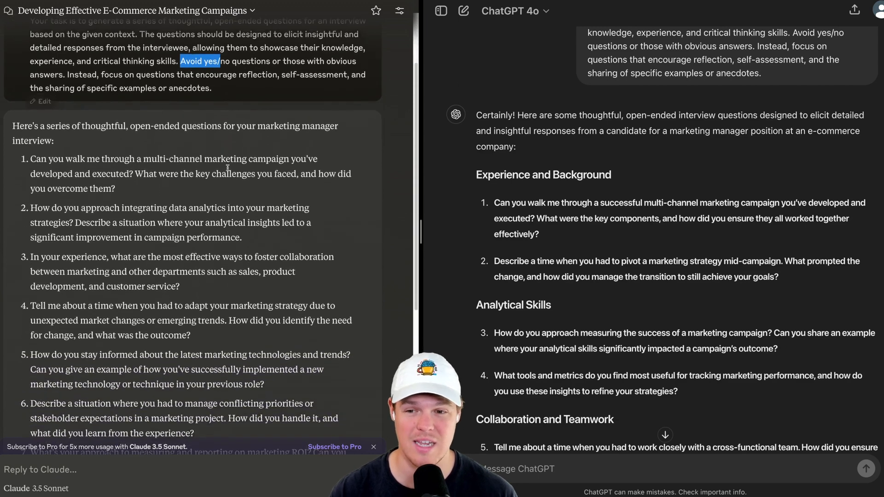
scroll(228, 170, down, 2)
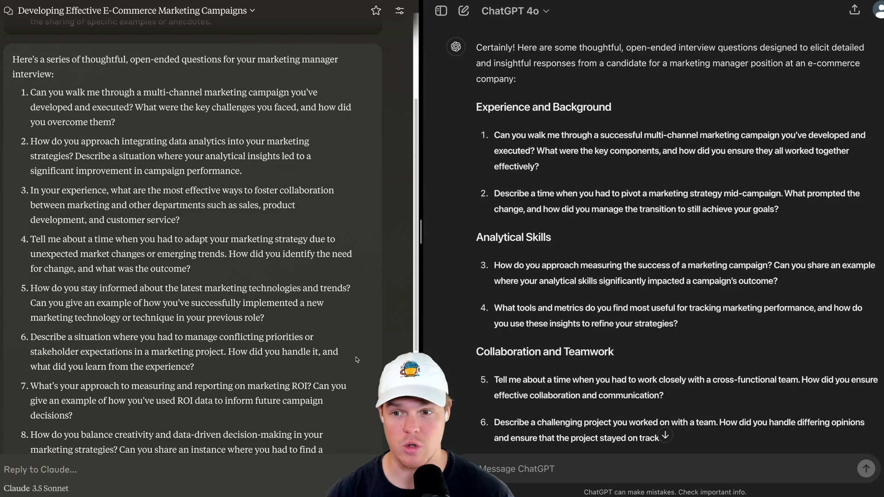
scroll(356, 360, down, 3)
scroll(356, 359, down, 3)
scroll(356, 360, down, 3)
scroll(357, 359, down, 3)
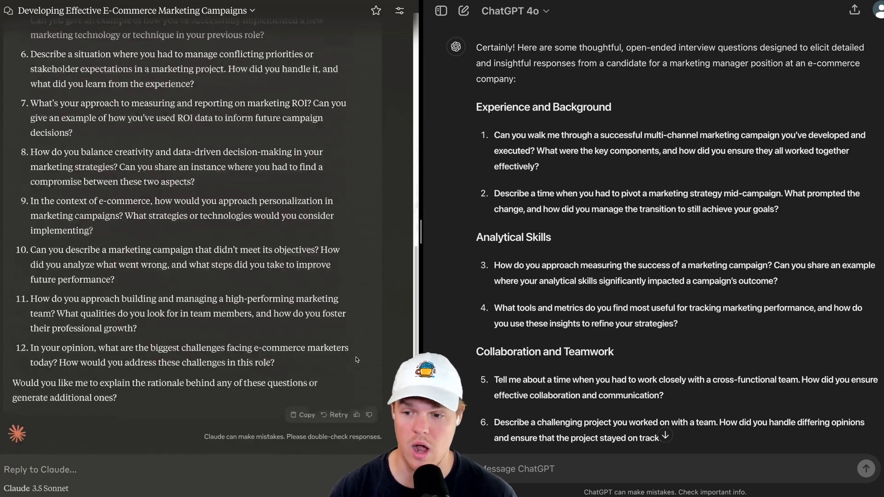
scroll(356, 359, down, 1)
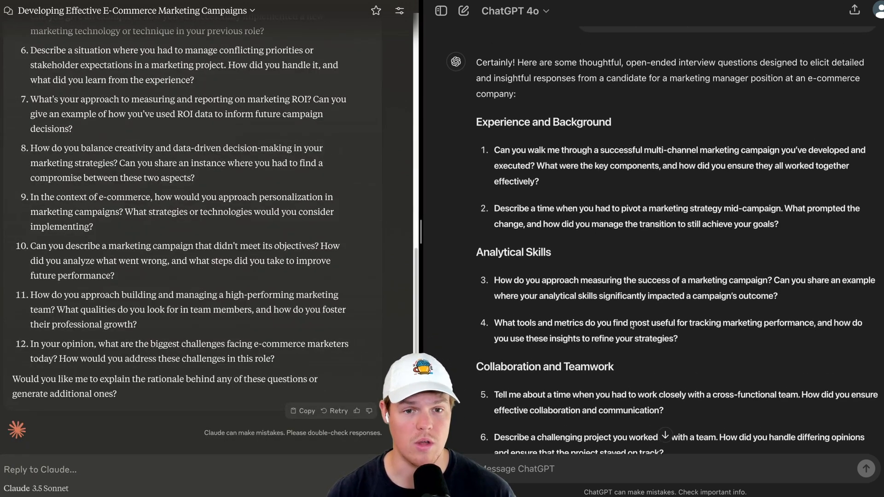
scroll(631, 326, down, 1)
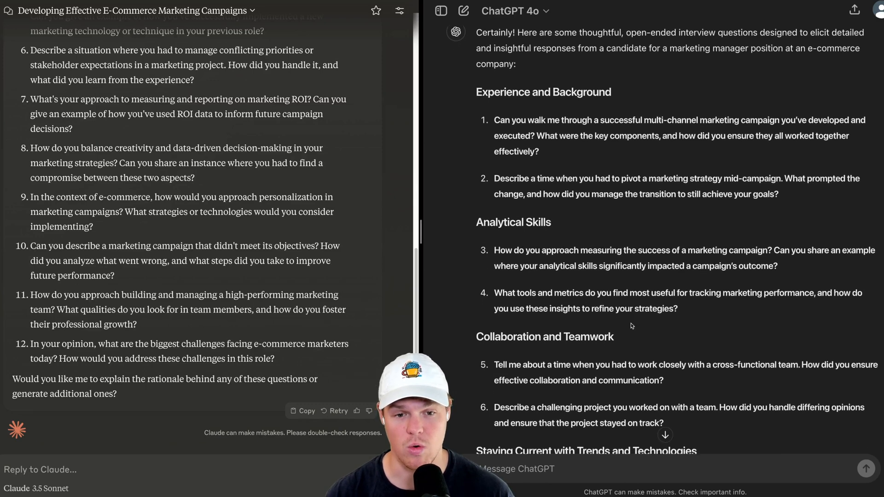
scroll(631, 325, down, 1)
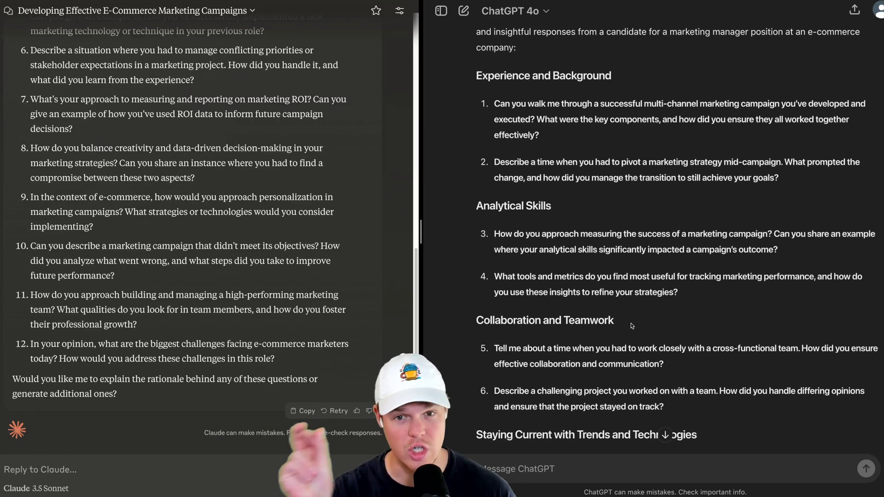
scroll(631, 326, down, 2)
scroll(632, 325, down, 2)
scroll(631, 326, down, 1)
scroll(631, 326, down, 1)
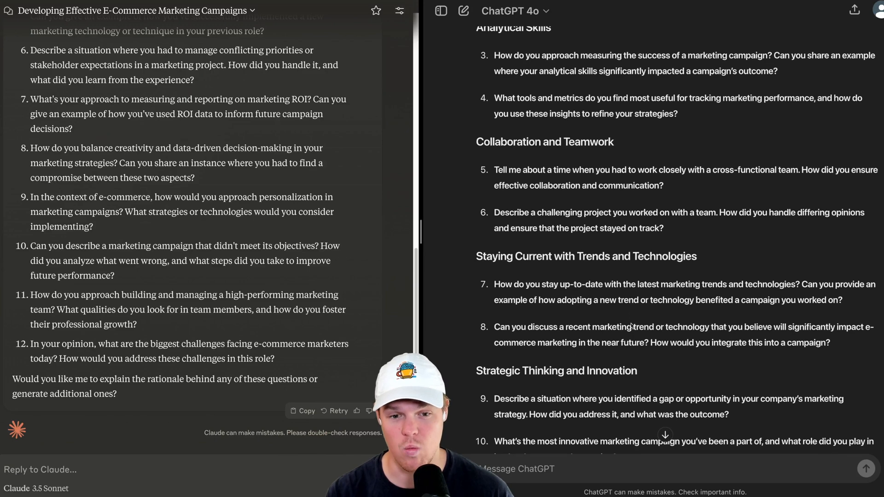
scroll(632, 326, down, 3)
scroll(631, 325, down, 3)
scroll(631, 324, down, 3)
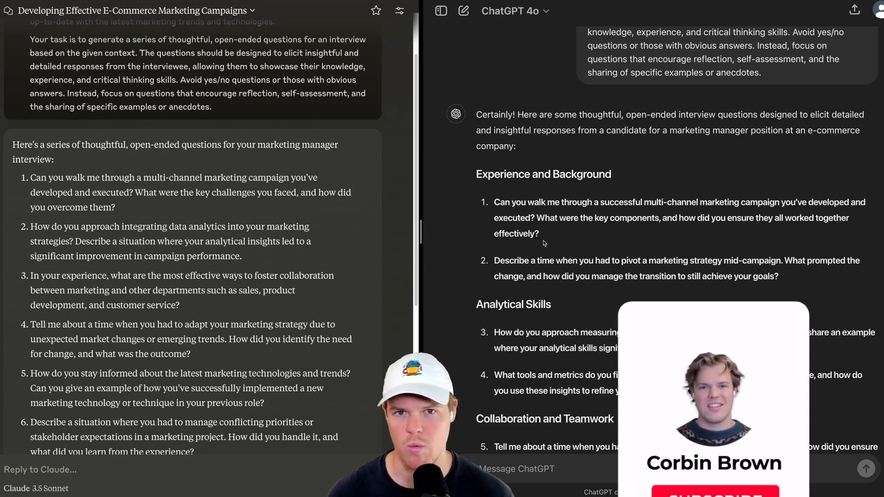
scroll(544, 244, down, 1)
scroll(545, 243, down, 4)
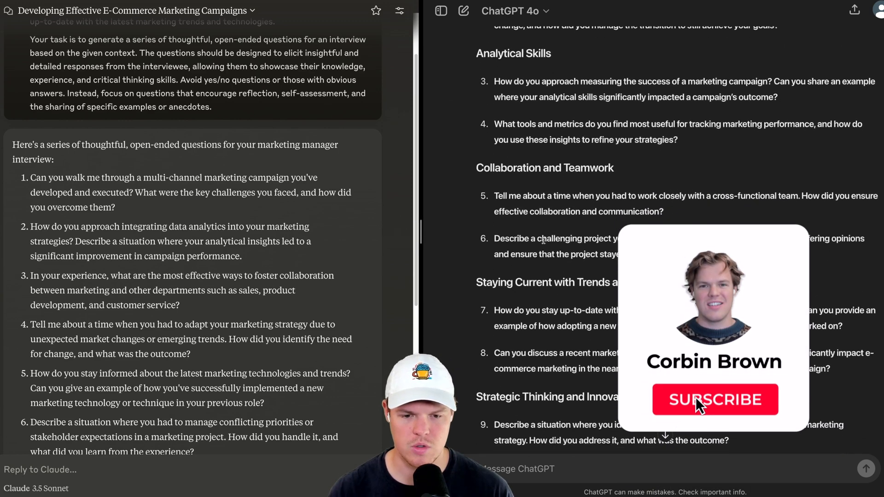
triple_click(533, 309)
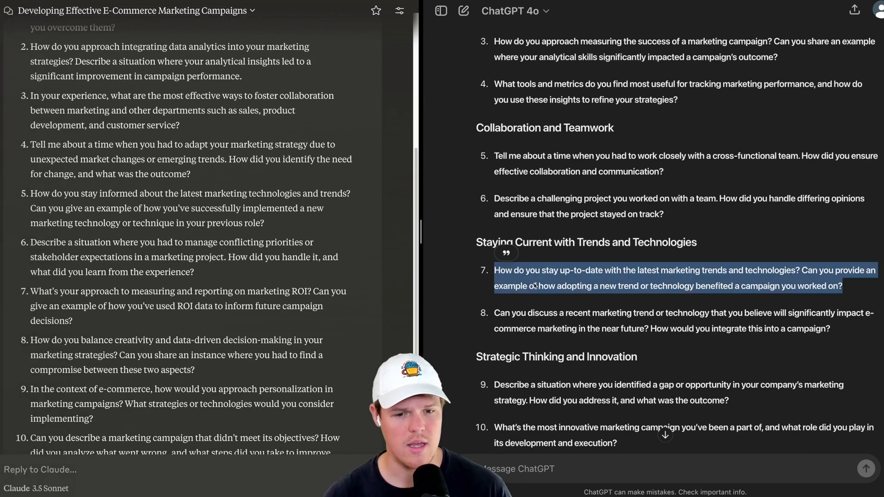
click(553, 297)
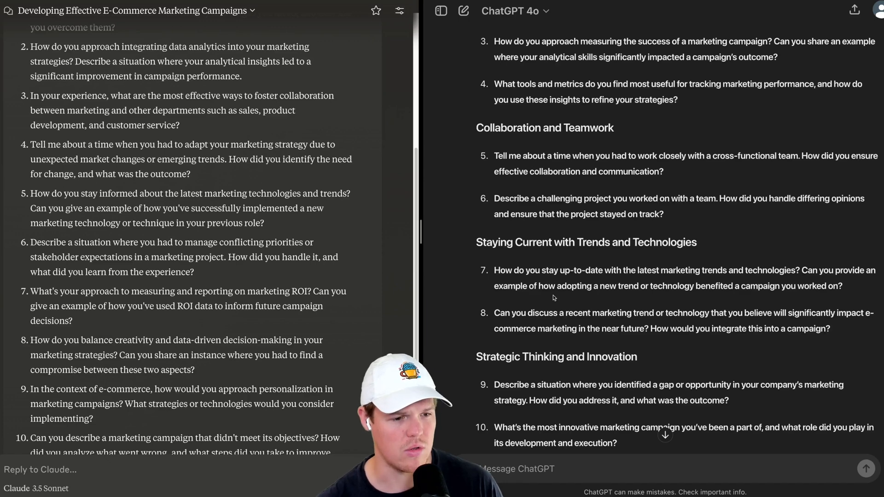
scroll(554, 297, down, 2)
scroll(553, 297, down, 2)
scroll(553, 276, up, 3)
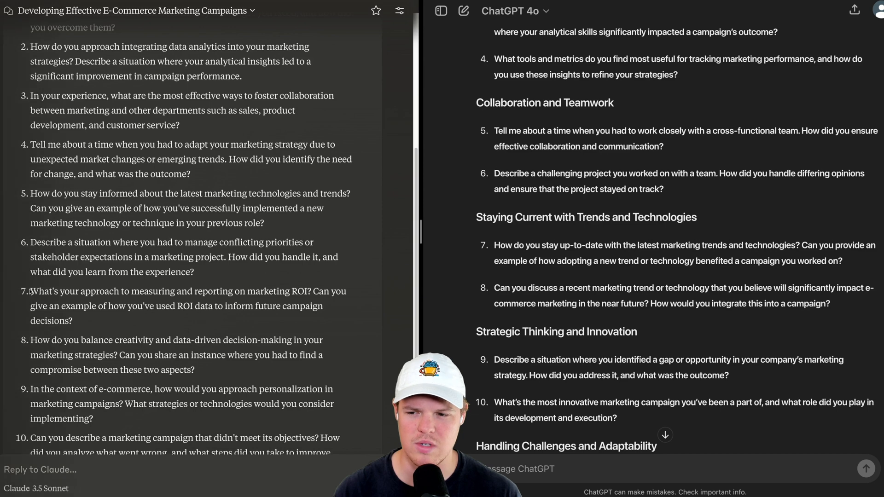
drag(73, 321, 32, 290)
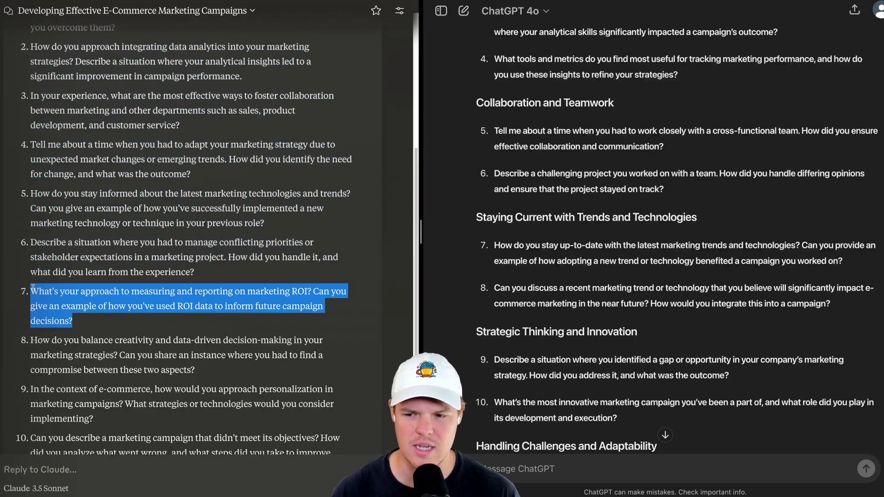
scroll(31, 291, down, 1)
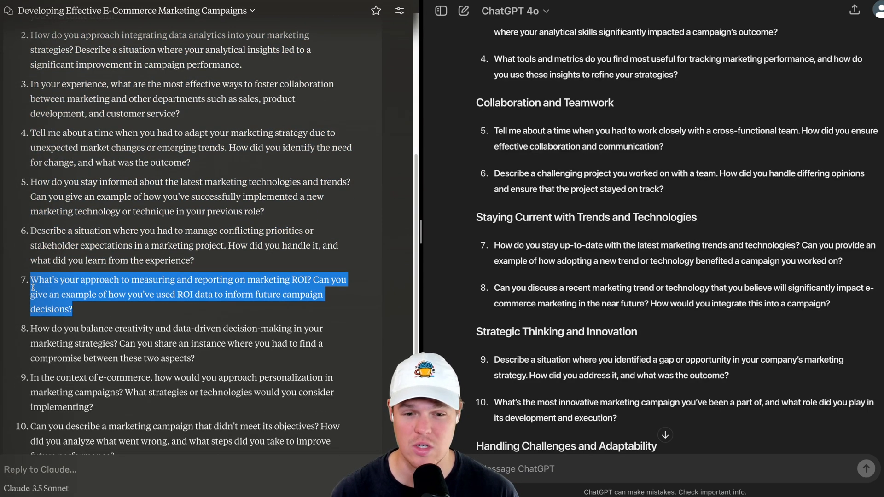
scroll(31, 291, down, 1)
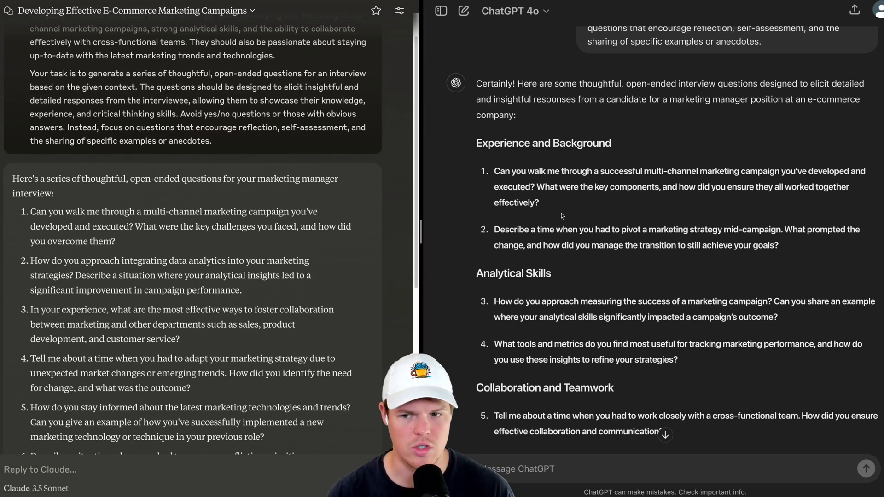
Highlight Claude's first question and ChatGPT's word 'successful' to compare, then clear both.
triple_click(129, 240)
click(130, 240)
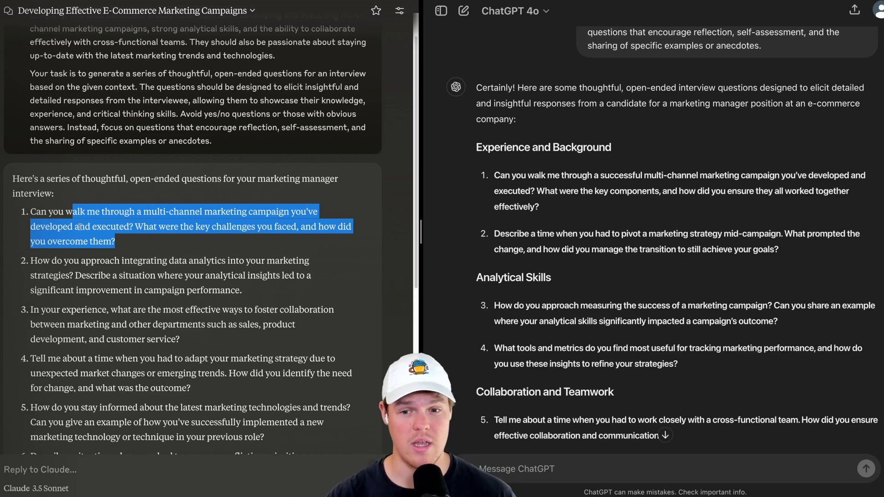
double_click(619, 176)
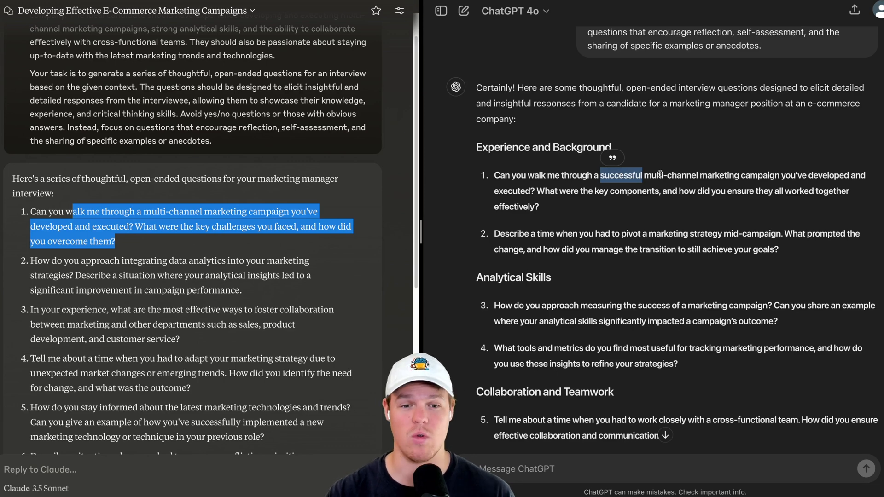
click(695, 200)
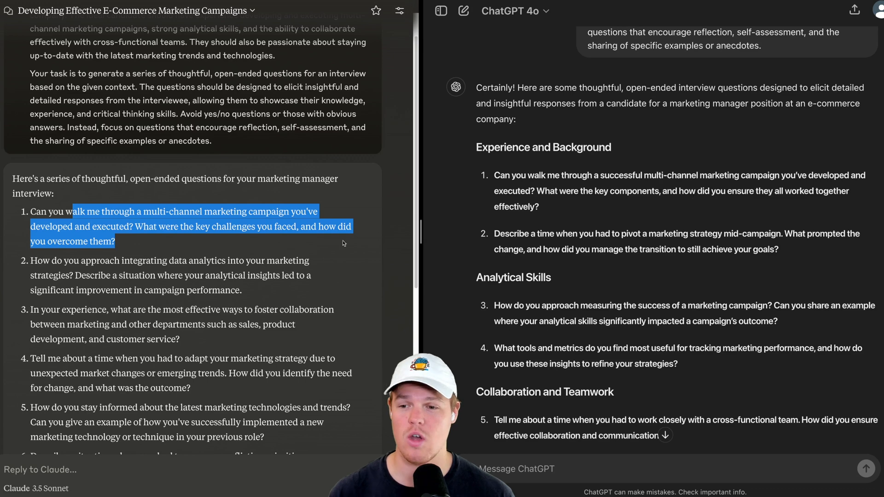
click(292, 245)
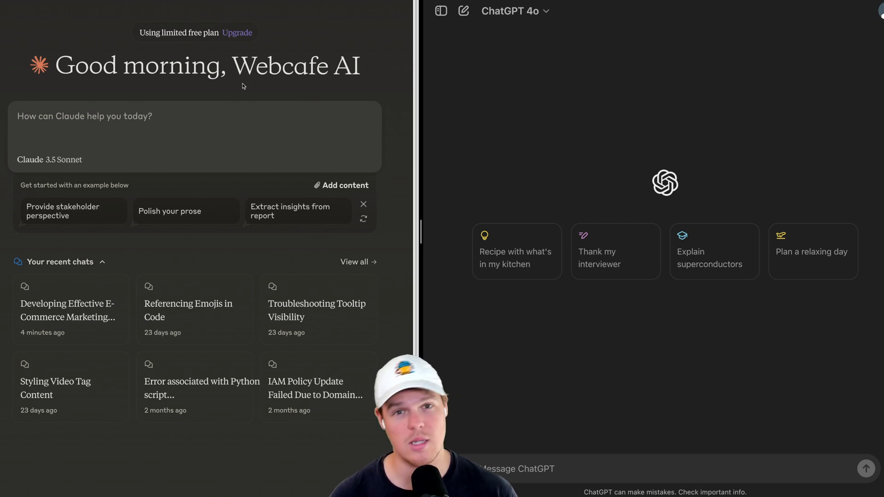
Paste the walking-article prompt (500 words, Parks three times, closing poem) into both message boxes.
click(180, 122)
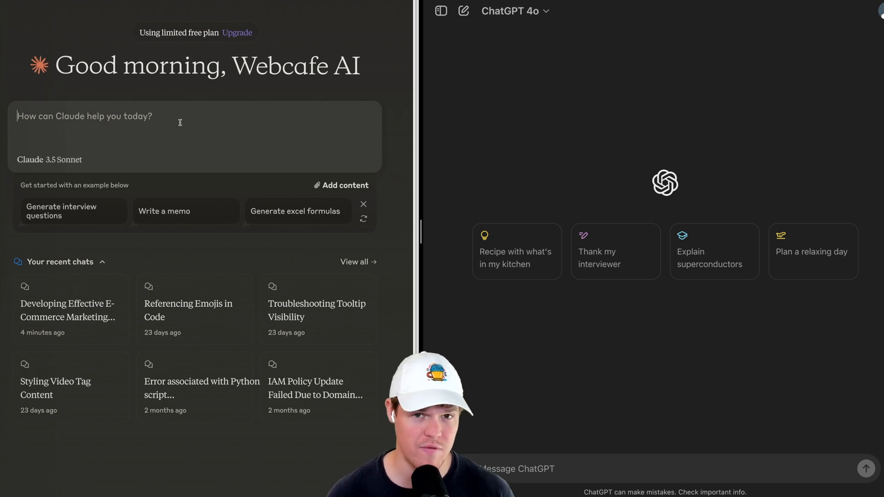
text(Generate an article on the benefits of going on a walk.  Reach 500 words Use the word Parks 3 times End with a poem about park trails and dogs)
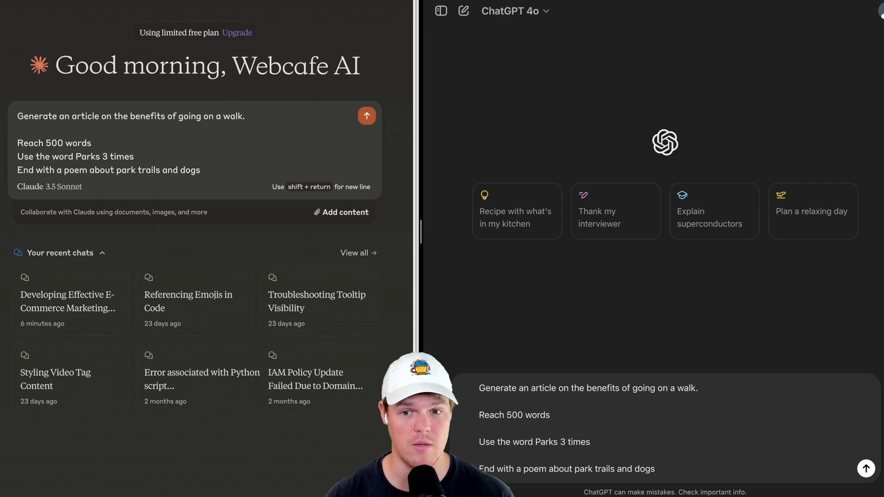
Submit the article prompt in both chats and copy Claude's finished walking article.
click(366, 115)
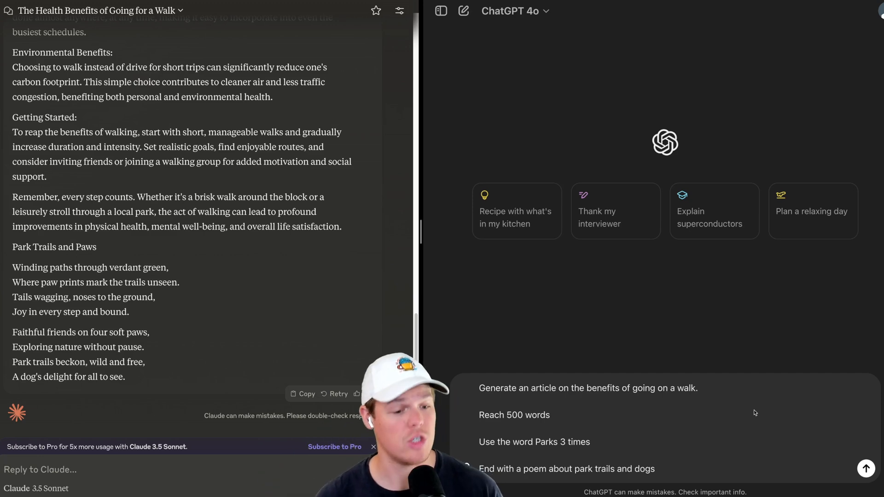
key(Return)
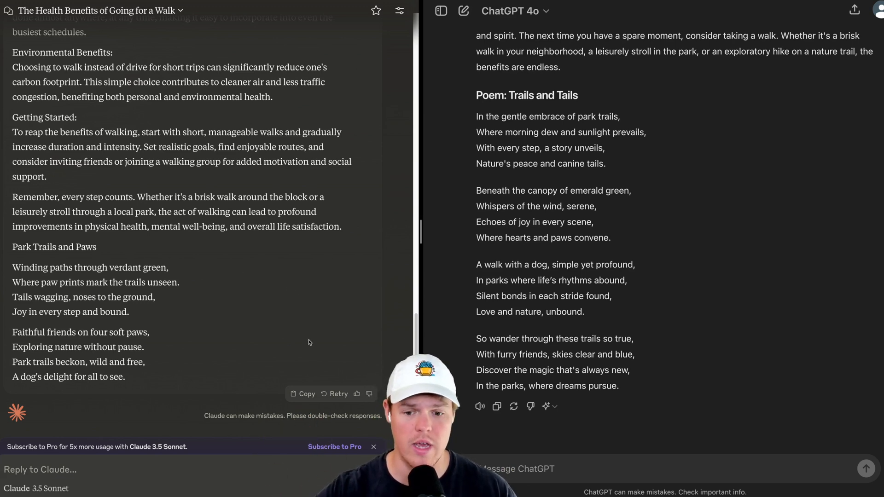
click(304, 397)
Measure Claude's article at 592 words and ChatGPT's at 657 words in WordCounter, then return to Claude.
key(ctrl+Tab)
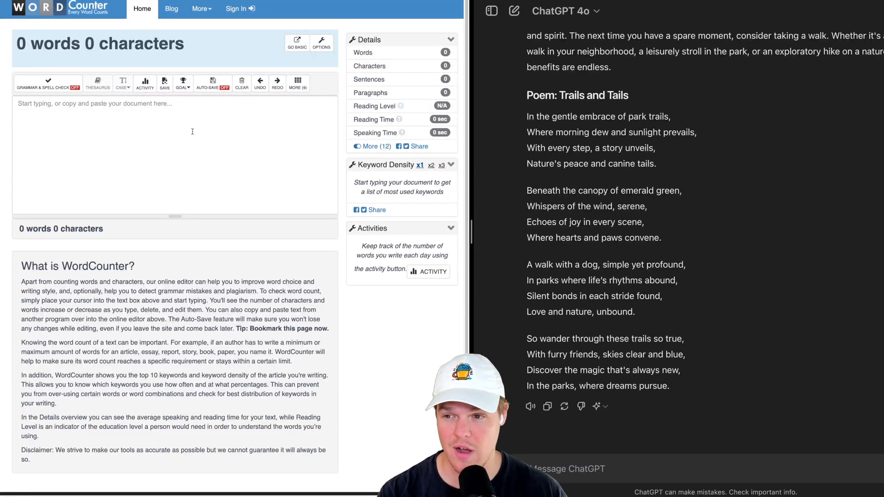
click(192, 131)
key(ctrl+v)
key(ctrl+a)
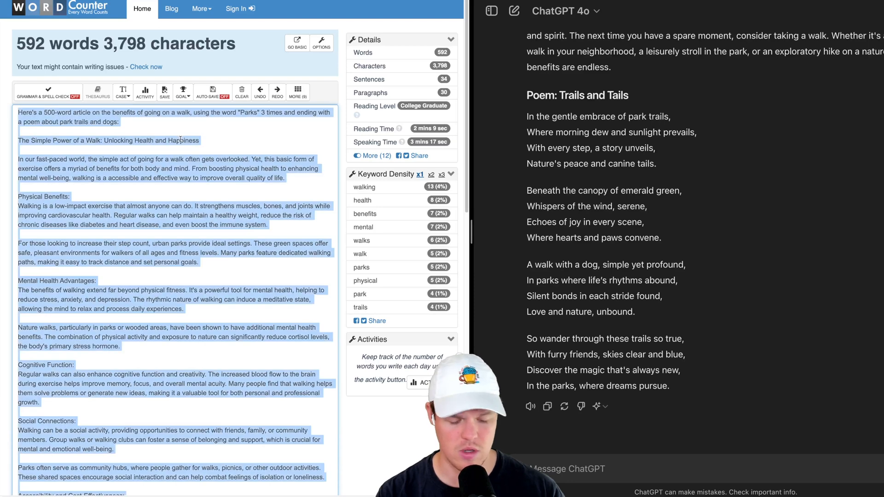
key(BackSpace)
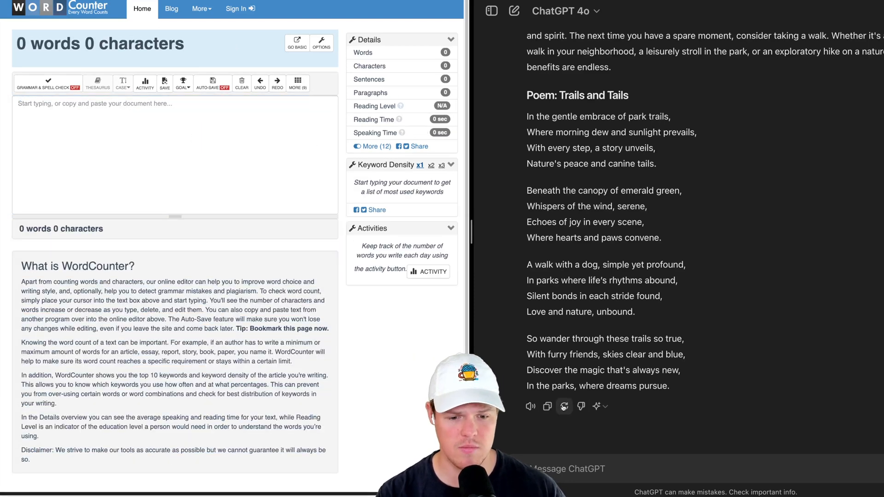
click(224, 164)
key(ctrl+v)
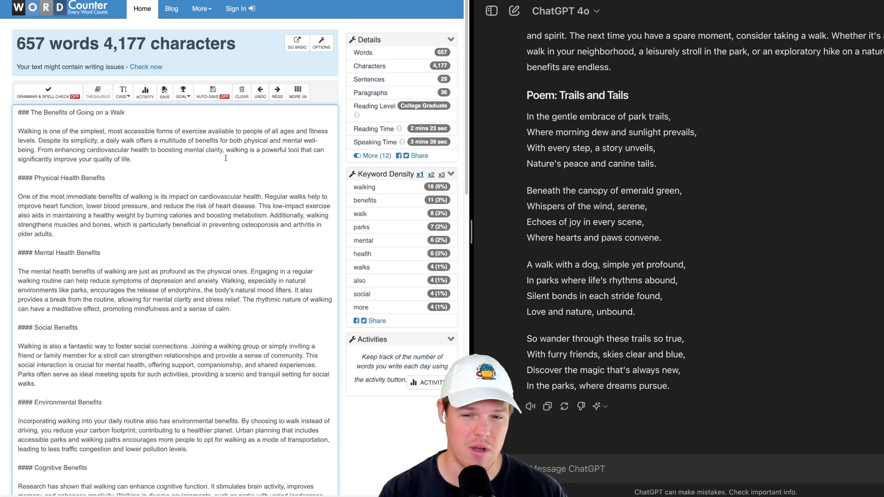
key(ctrl+Tab)
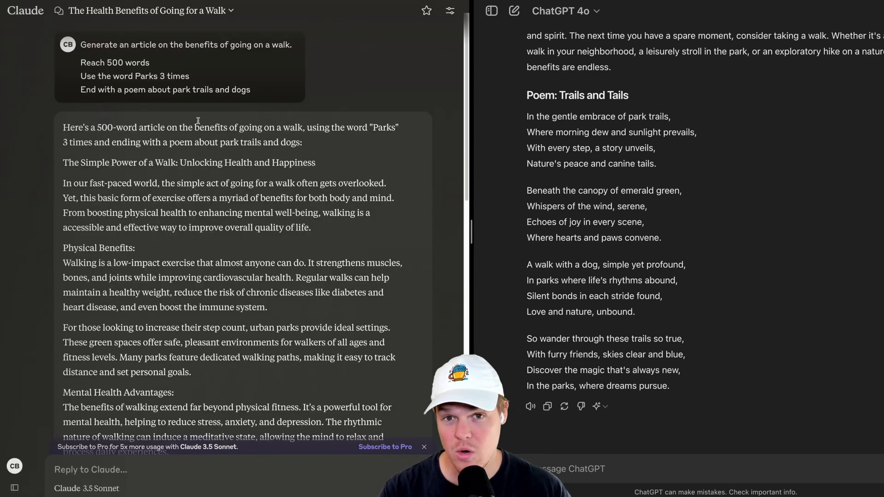
scroll(665, 151, up, 10)
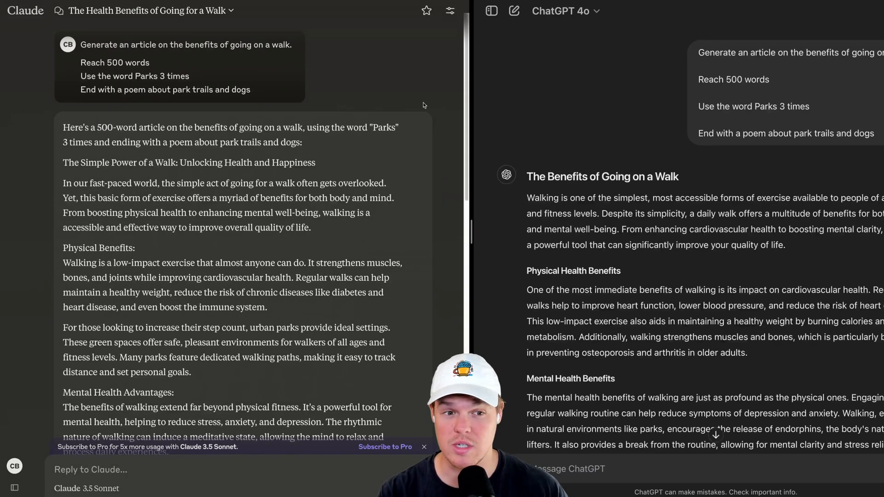
Search each page for 'Parks', stepping through six matches in Claude and eight in ChatGPT.
double_click(143, 74)
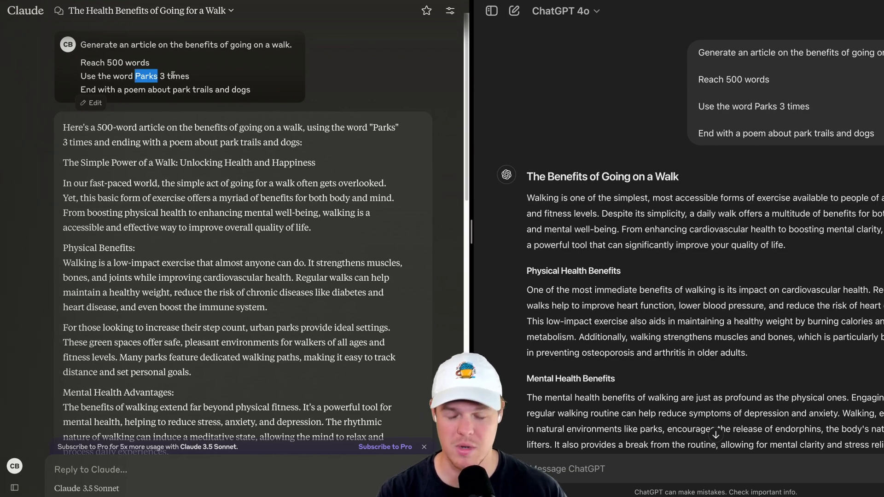
click(238, 161)
key(ctrl+f)
text(Parks)
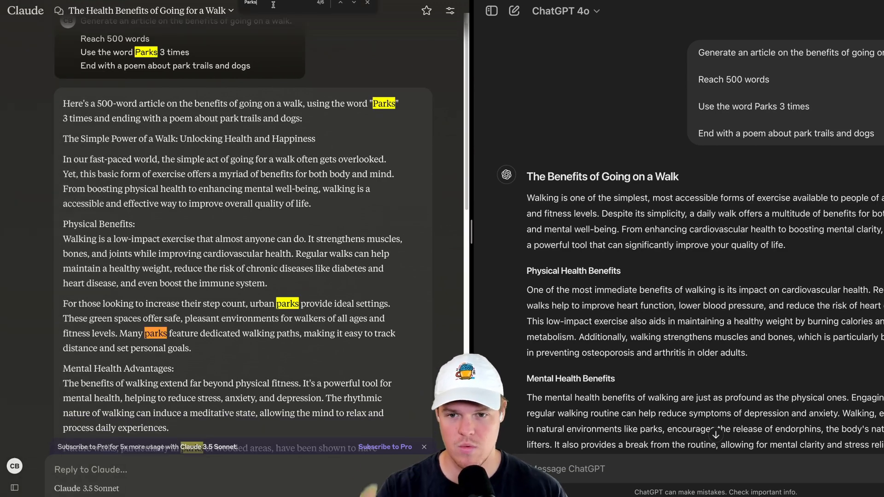
key(Return)
key(Return)
key(Return)
scroll(322, 198, down, 3)
scroll(322, 197, down, 3)
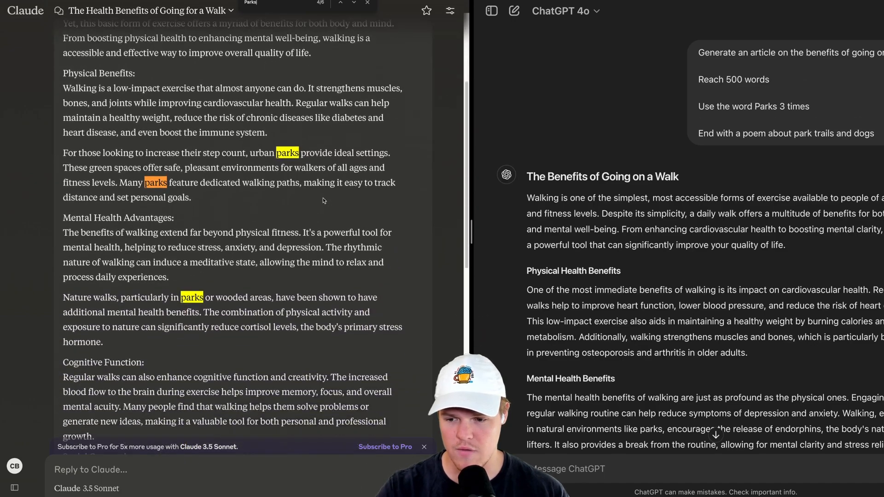
scroll(322, 197, down, 3)
scroll(322, 198, down, 3)
scroll(323, 198, down, 5)
scroll(323, 197, down, 3)
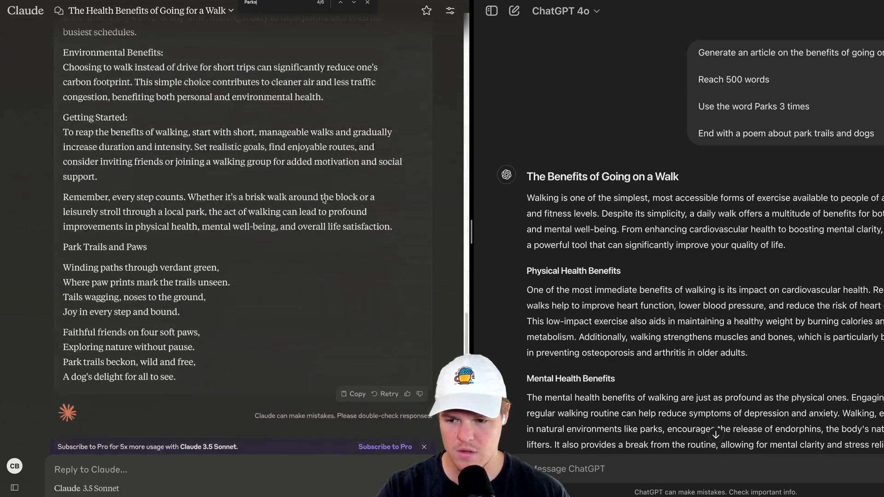
key(ctrl+f)
text(parks)
scroll(669, 380, down, 5)
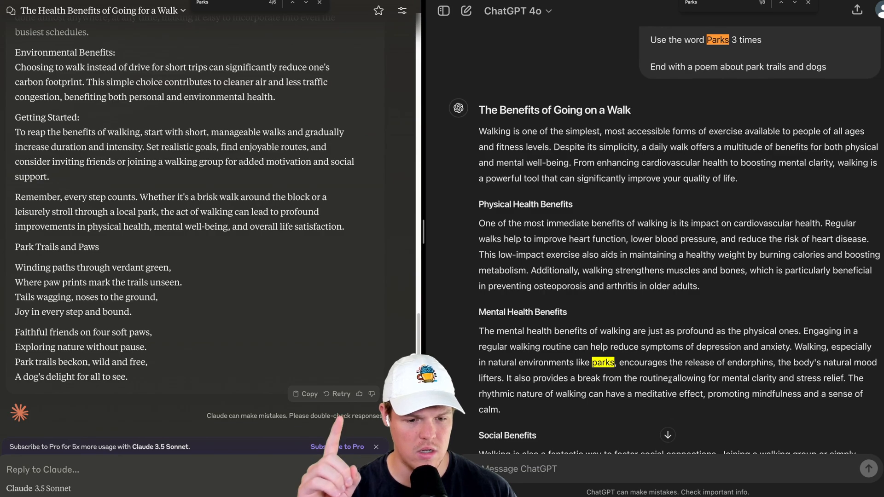
scroll(669, 380, down, 5)
scroll(669, 379, down, 3)
scroll(669, 380, down, 3)
scroll(669, 380, down, 3)
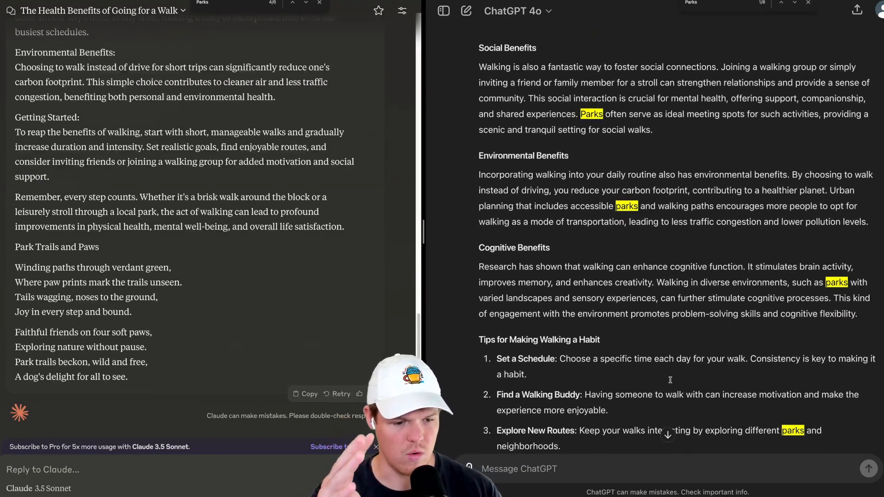
scroll(670, 380, down, 3)
scroll(669, 380, down, 3)
scroll(669, 380, down, 3)
scroll(669, 379, down, 3)
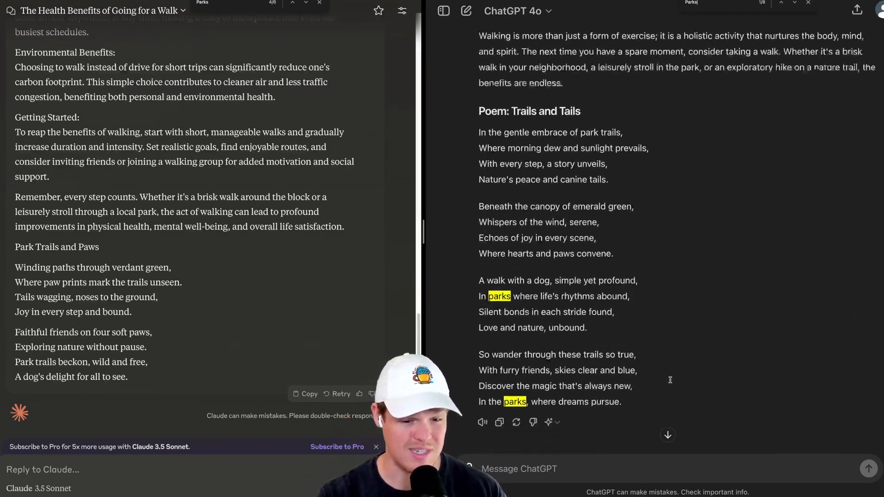
scroll(669, 379, down, 2)
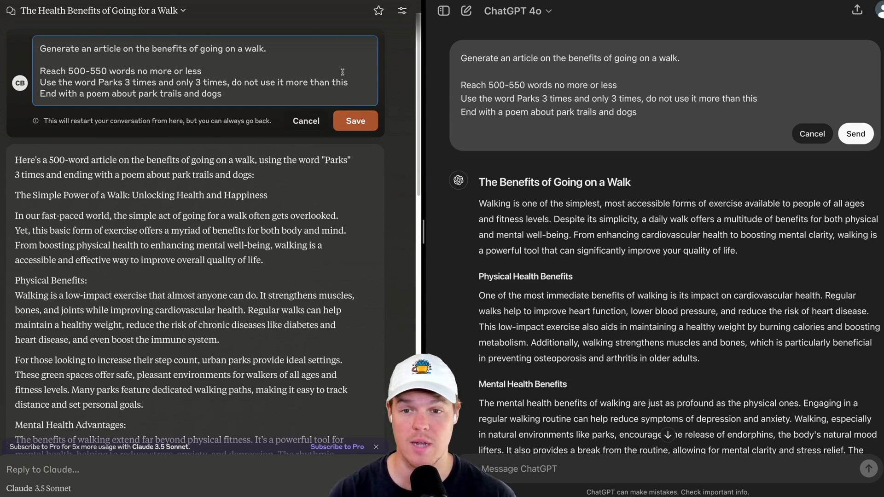
Resubmit the edited prompt (500–550 words, Parks exactly three times) in Claude and ChatGPT.
click(355, 122)
click(856, 134)
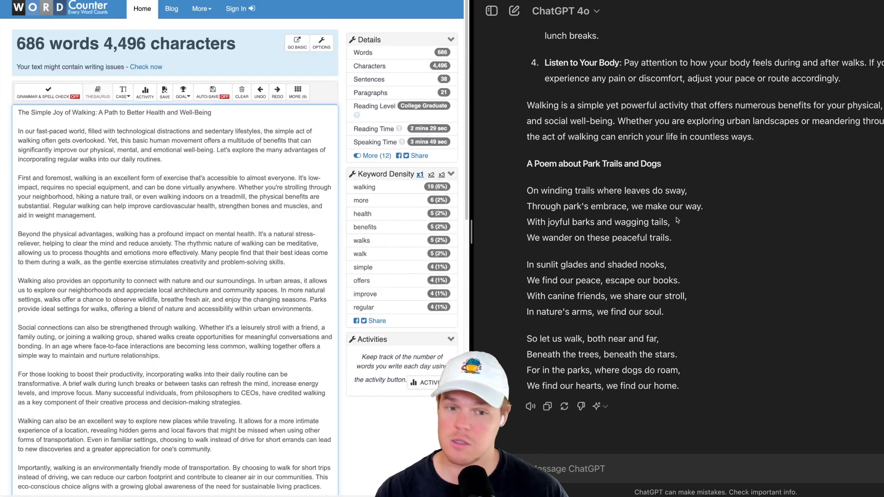
Replace Claude's 686-word article in WordCounter with ChatGPT's, measuring 690 words, then return to Claude.
click(547, 406)
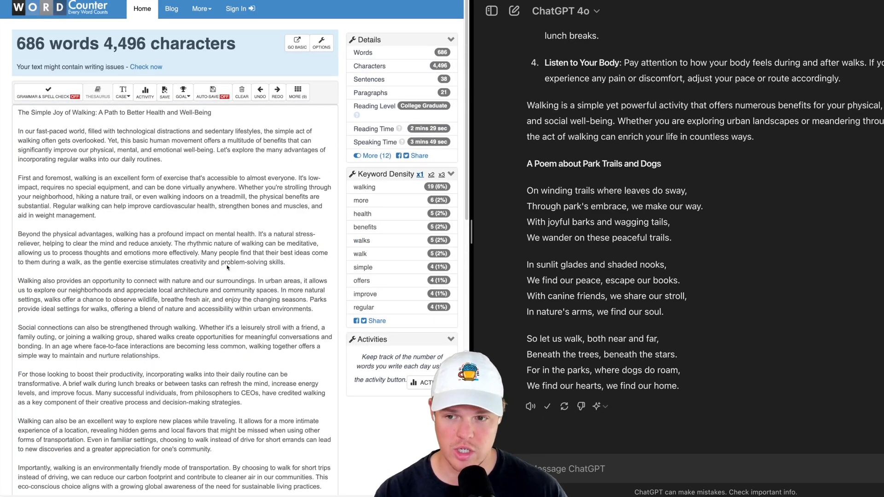
click(206, 227)
key(ctrl+a)
key(ctrl+v)
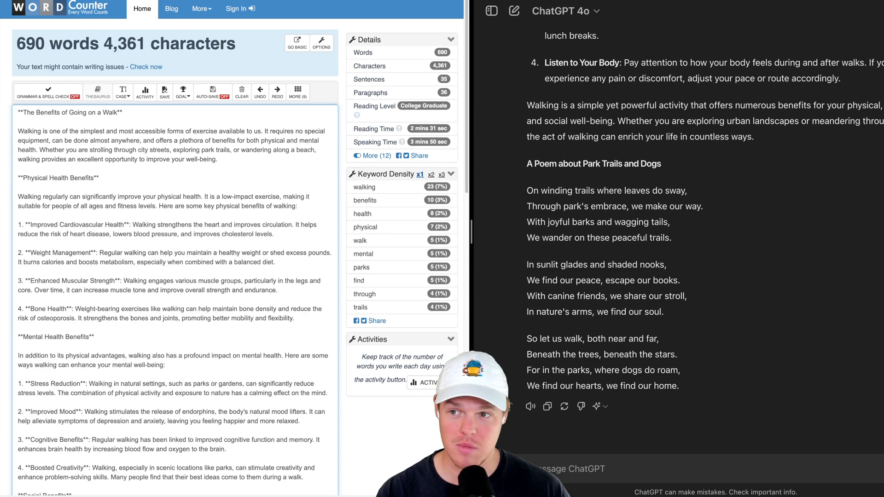
key(alt+Tab)
scroll(228, 242, up, 10)
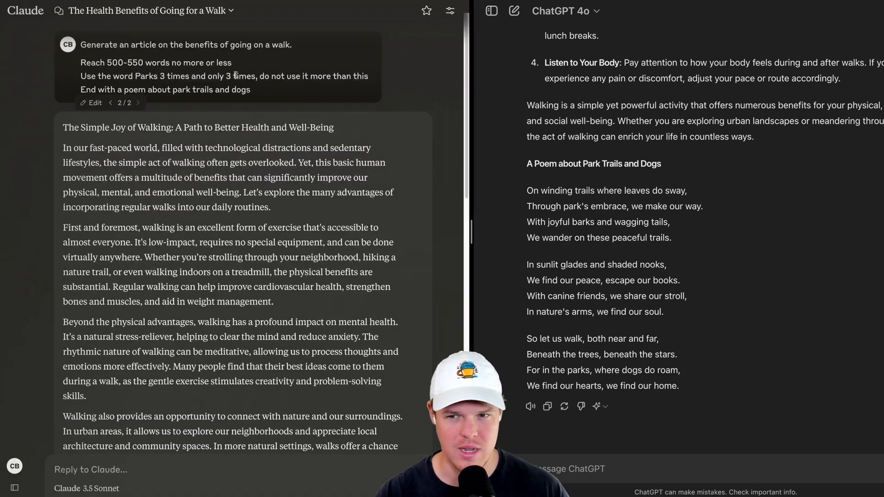
Find 'Parks' in each regenerated article: three matches in Claude's, six in ChatGPT's.
double_click(146, 77)
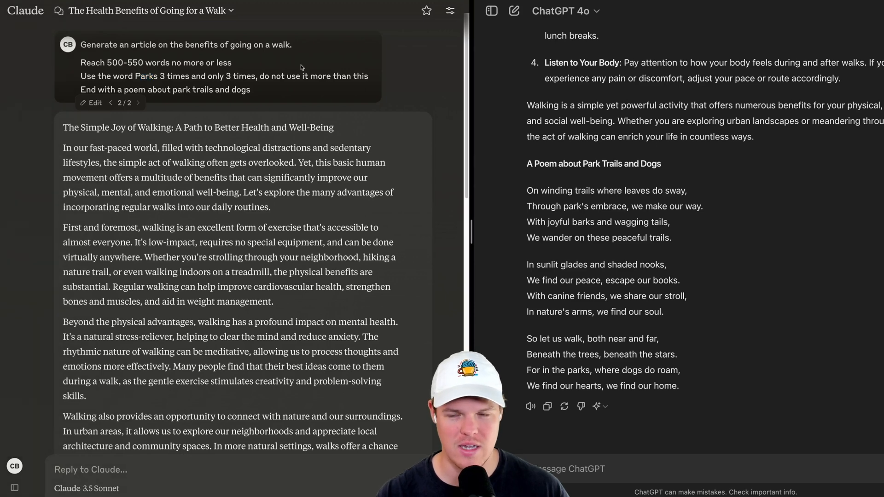
click(243, 150)
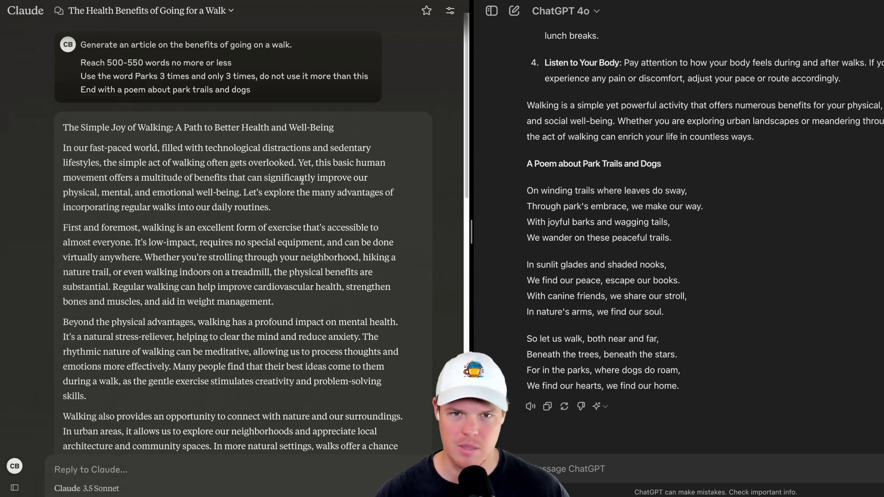
scroll(284, 205, down, 1)
key(ctrl+f)
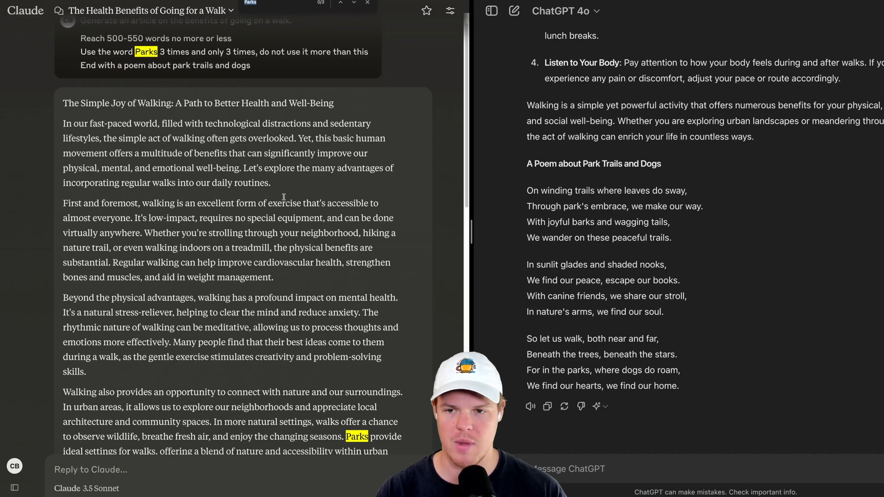
key(Return)
key(Return)
scroll(284, 205, down, 5)
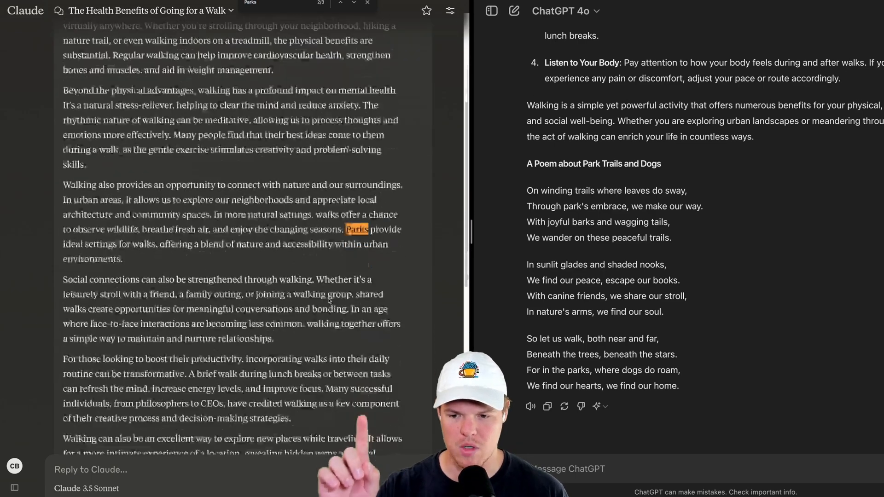
scroll(329, 301, down, 5)
scroll(329, 301, down, 5)
scroll(329, 301, down, 4)
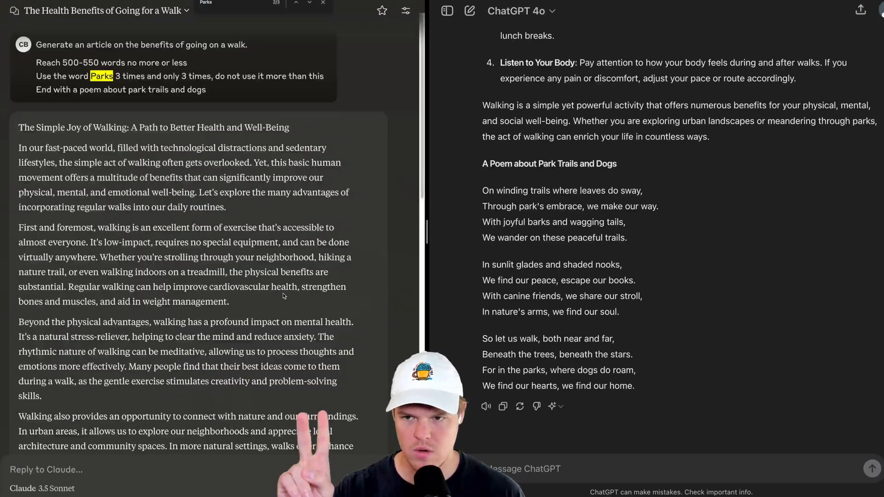
scroll(282, 293, down, 1)
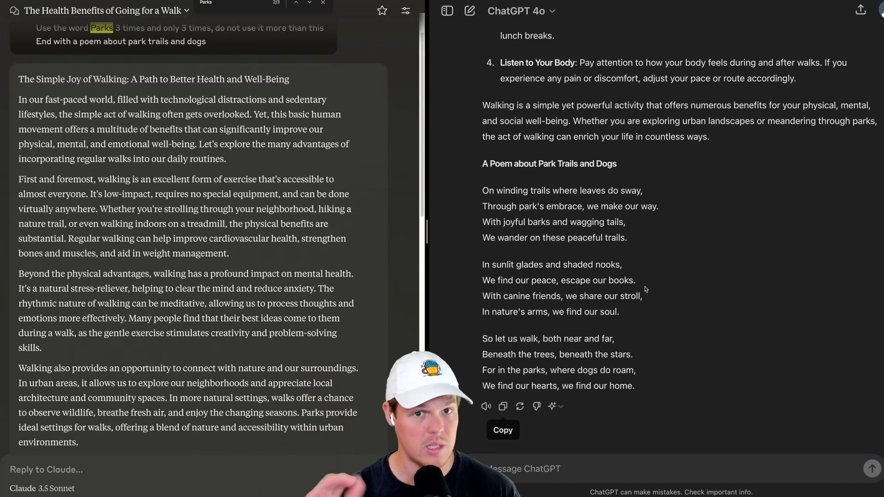
key(ctrl+f)
key(Return)
key(Return)
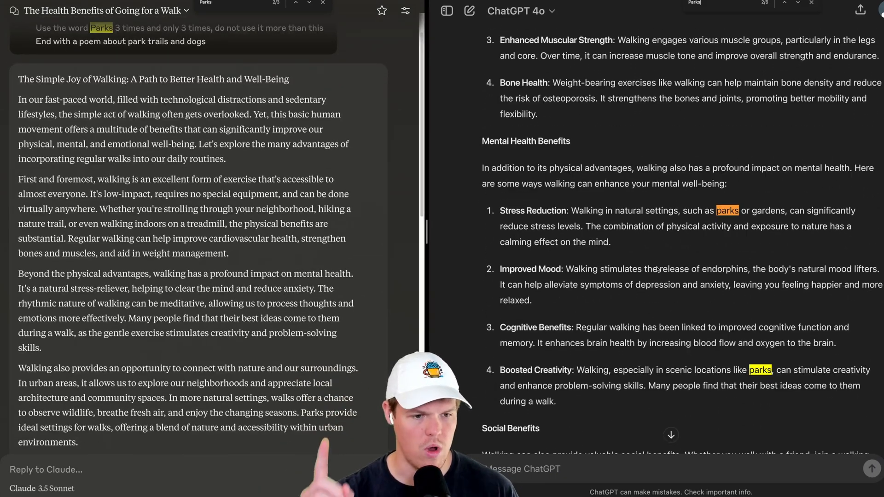
scroll(656, 269, down, 5)
scroll(657, 269, down, 5)
scroll(657, 270, down, 4)
scroll(657, 269, down, 2)
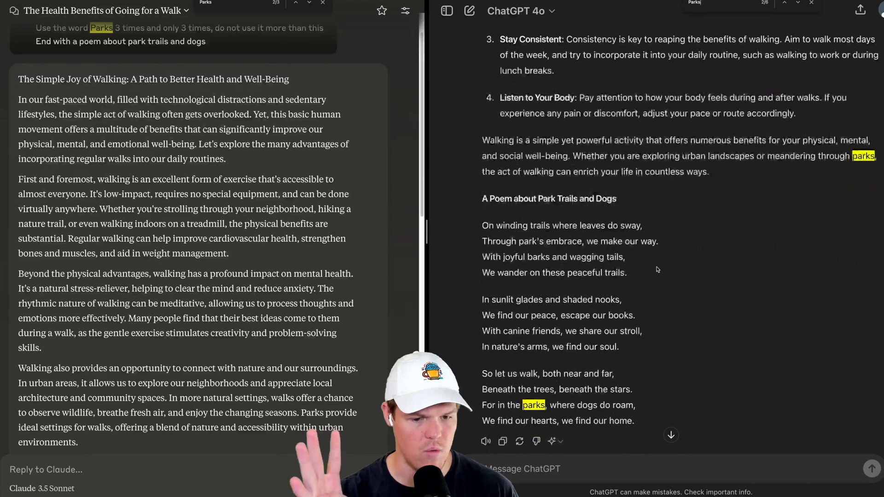
scroll(657, 269, up, 4)
scroll(657, 269, up, 6)
scroll(657, 269, up, 5)
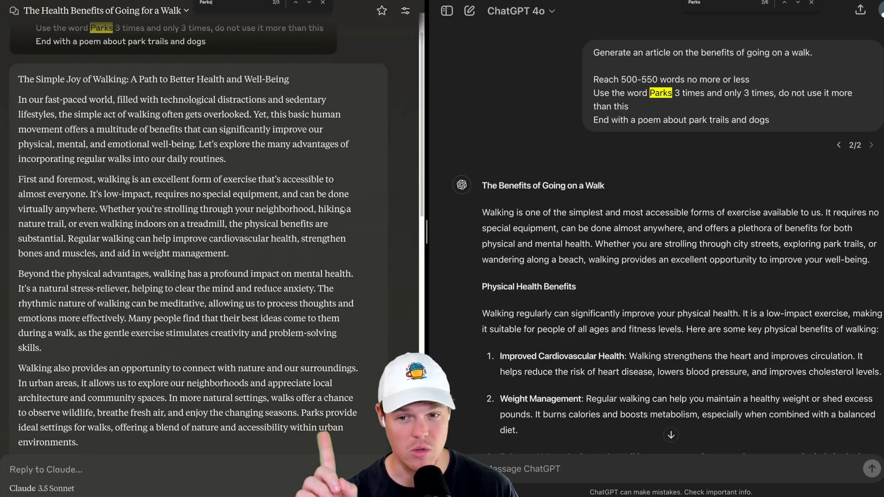
scroll(657, 269, down, 8)
scroll(657, 269, down, 6)
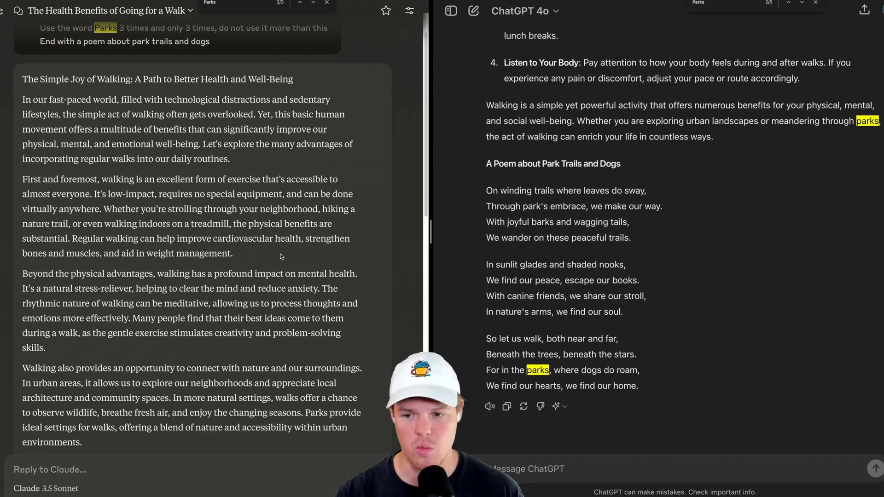
scroll(281, 256, down, 6)
scroll(282, 256, down, 6)
scroll(207, 259, down, 6)
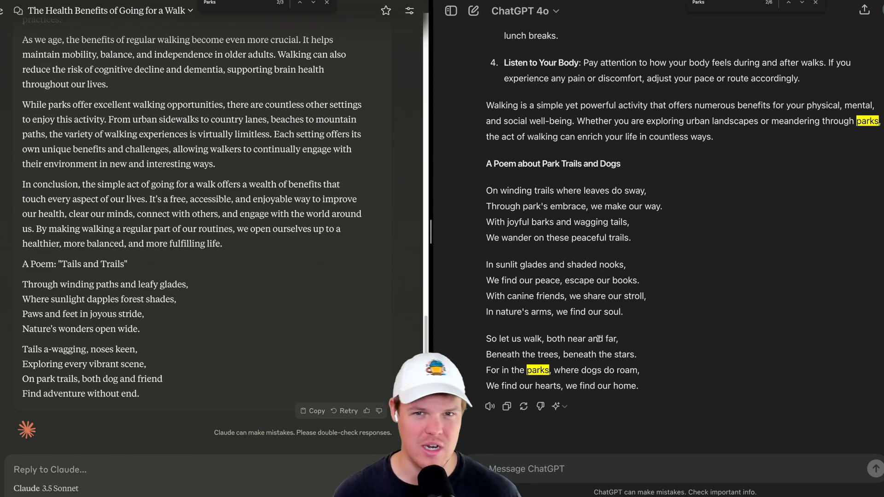
scroll(627, 317, up, 10)
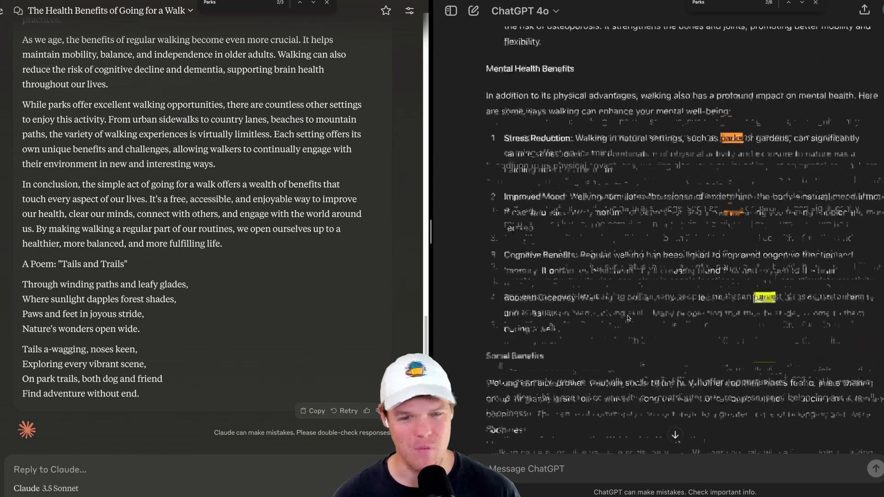
scroll(287, 200, up, 5)
scroll(289, 201, up, 5)
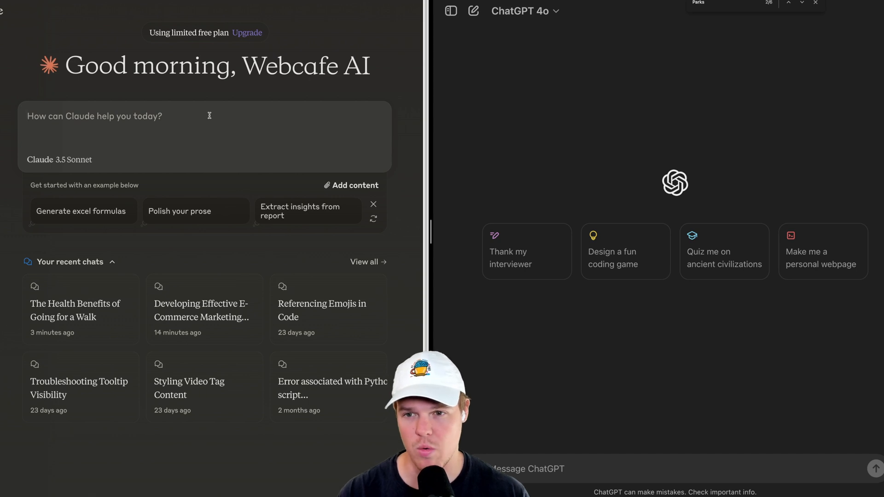
text(Create me an)
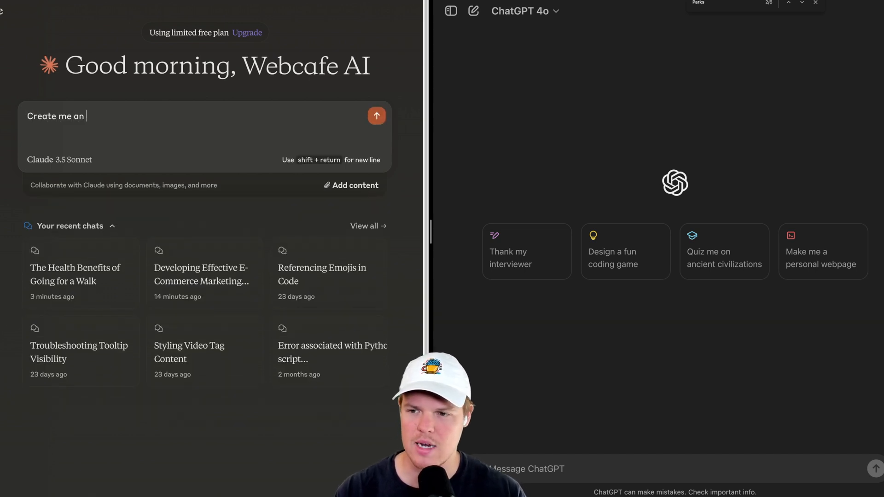
text( excel of the population de)
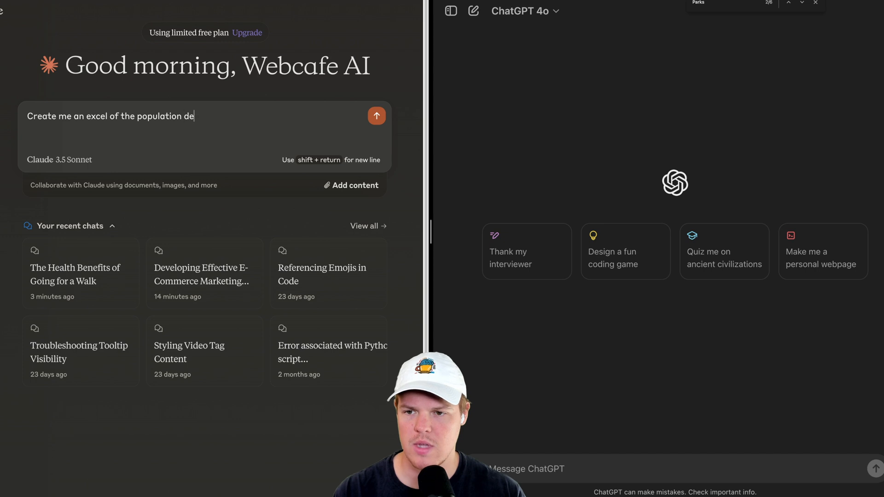
text(nsity fo)
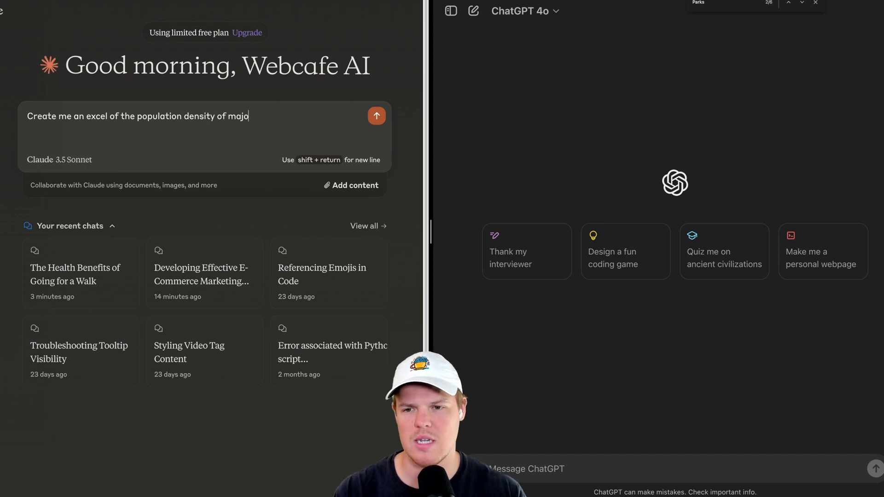
text(cities in the USA)
Send the US city population density Excel request to Claude and paste and send it in ChatGPT.
key(Return)
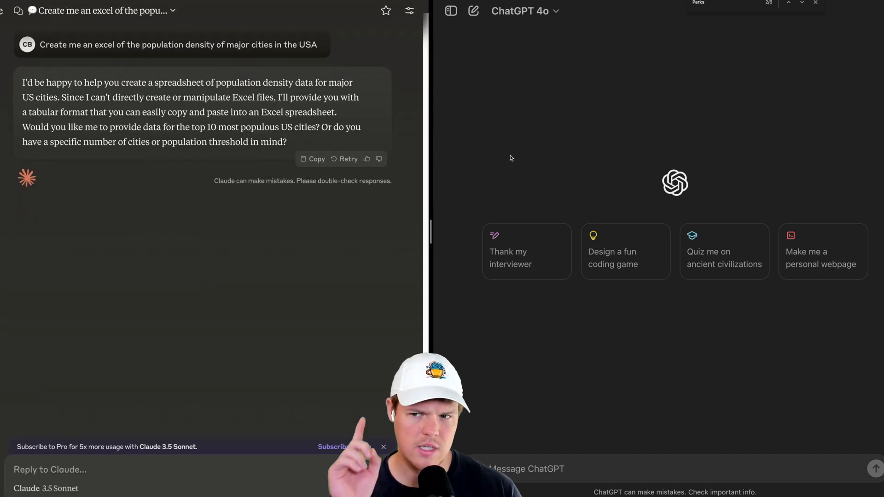
click(526, 468)
text(Create me an excel of the population density of major cities in the USA)
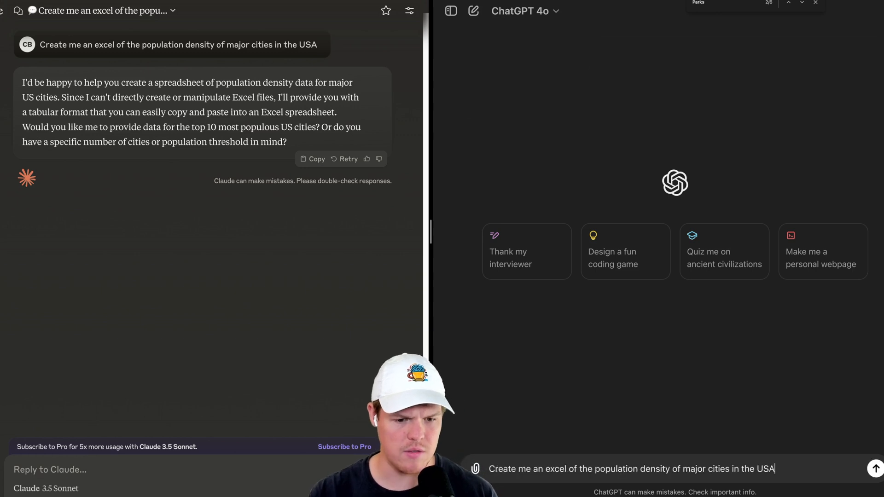
key(Return)
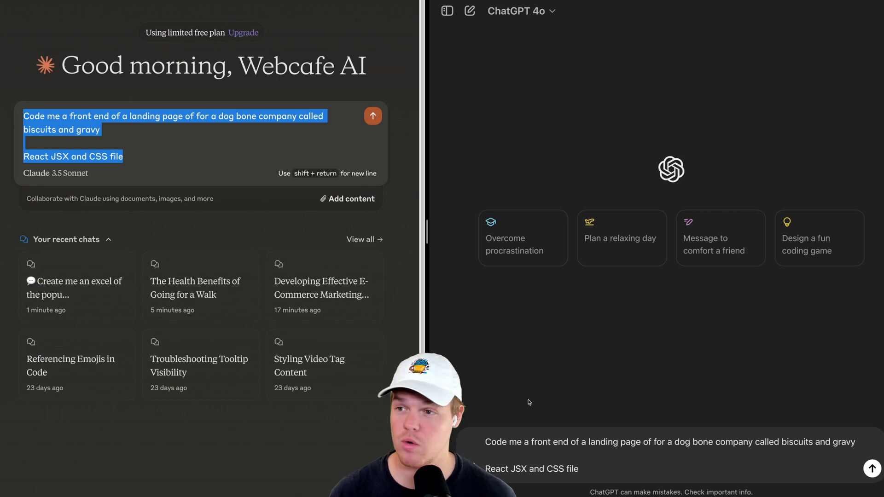
Submit the Biscuits and Gravy landing-page prompt to Claude, then send the same request to ChatGPT.
click(366, 90)
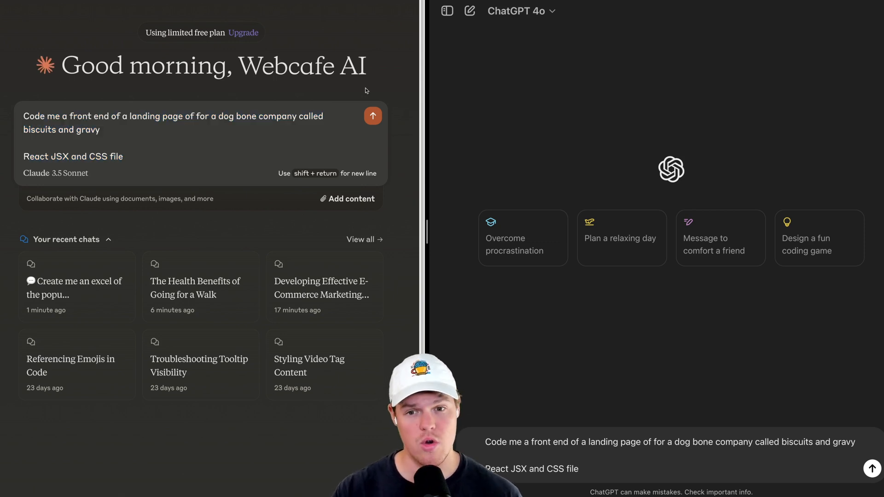
click(373, 116)
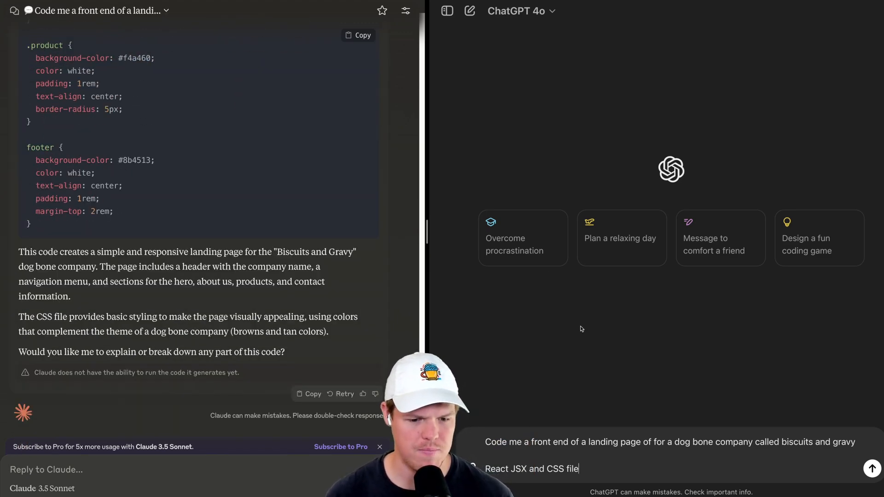
click(871, 468)
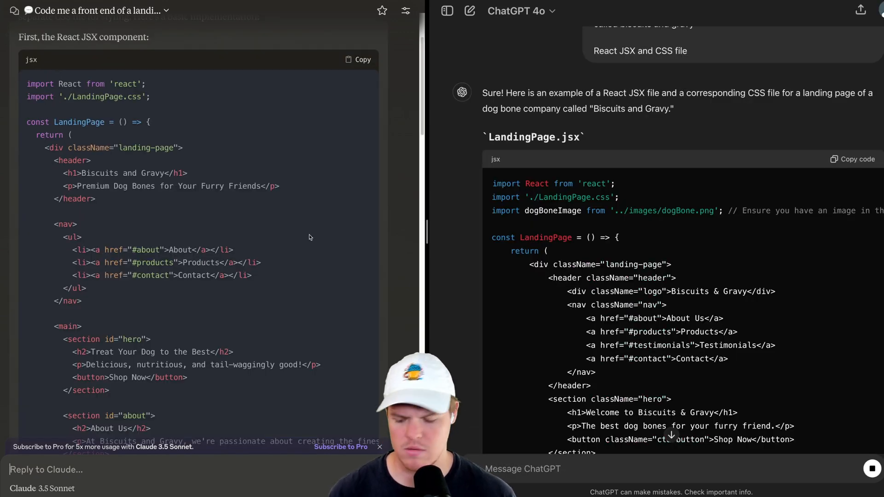
scroll(308, 237, down, 1)
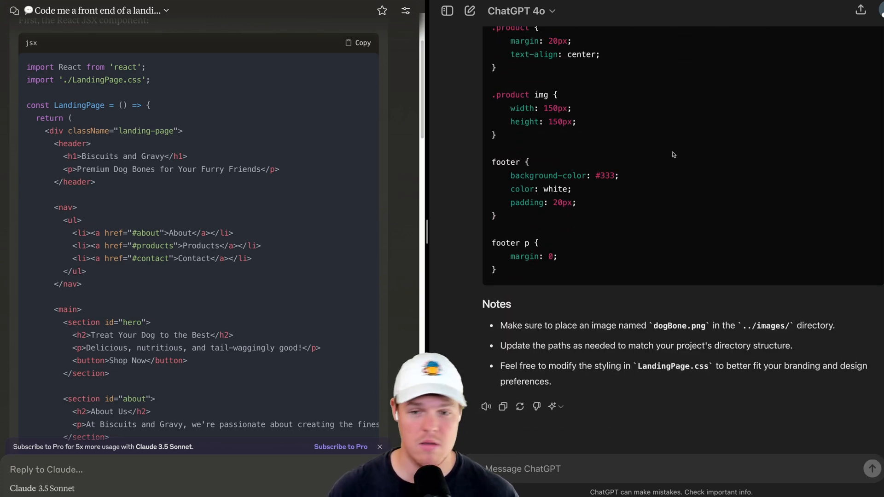
scroll(673, 155, up, 15)
scroll(259, 180, up, 10)
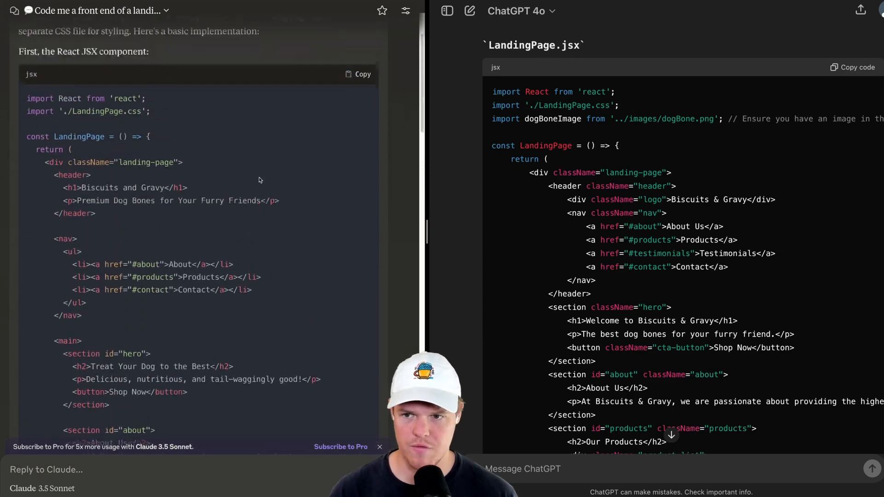
scroll(259, 181, down, 3)
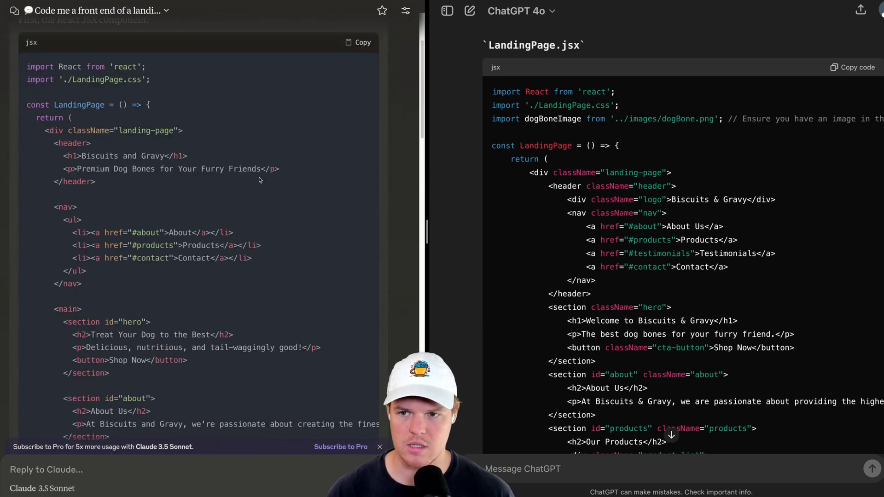
scroll(259, 180, down, 2)
scroll(259, 180, down, 5)
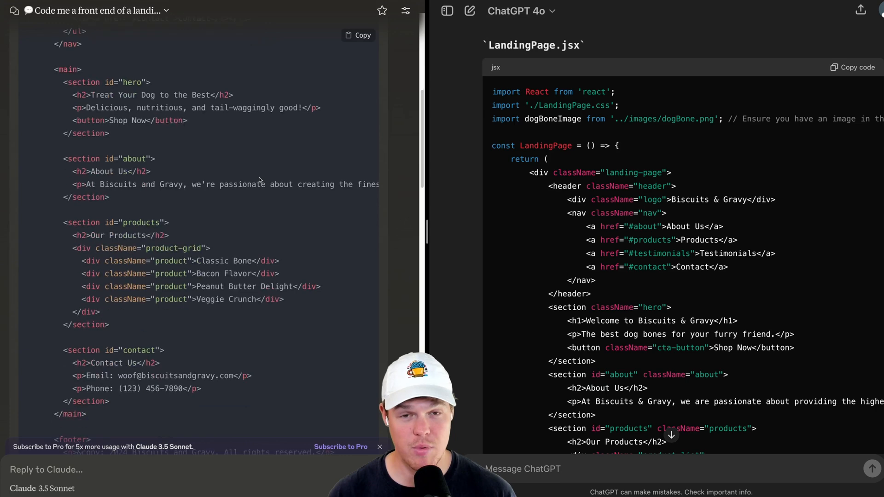
scroll(259, 180, down, 2)
scroll(259, 180, down, 2)
scroll(259, 180, up, 2)
scroll(259, 181, up, 1)
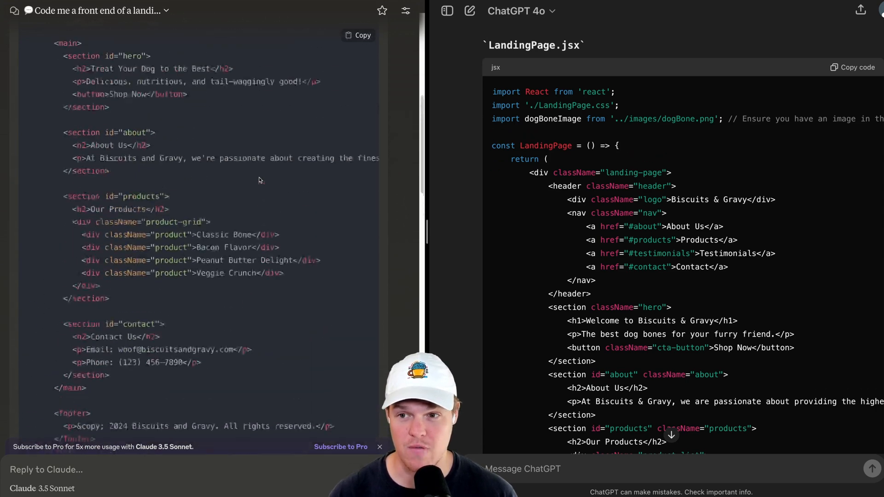
scroll(259, 180, up, 4)
scroll(258, 180, up, 1)
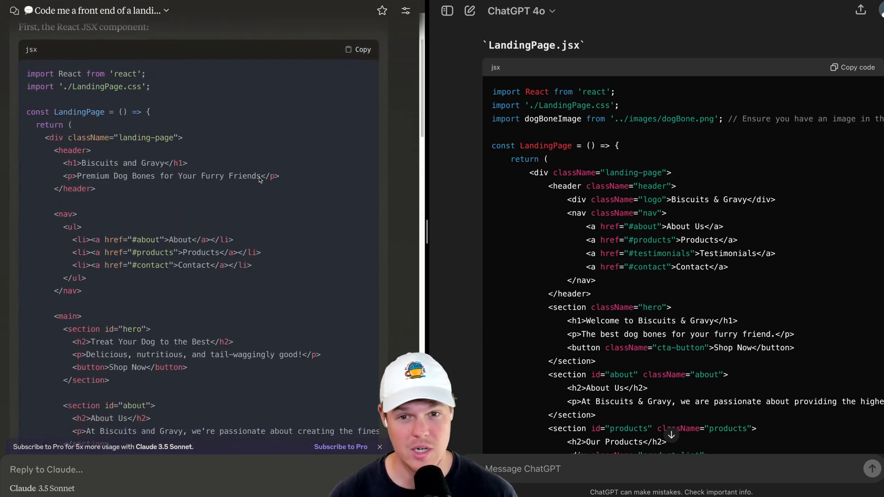
scroll(260, 179, down, 2)
scroll(532, 251, down, 4)
scroll(532, 251, down, 4)
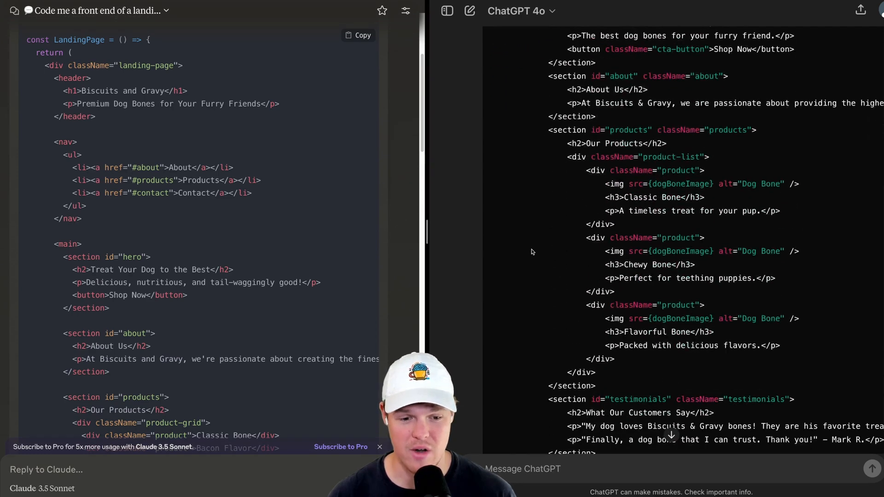
scroll(532, 252, down, 3)
scroll(532, 252, down, 3)
scroll(531, 252, down, 3)
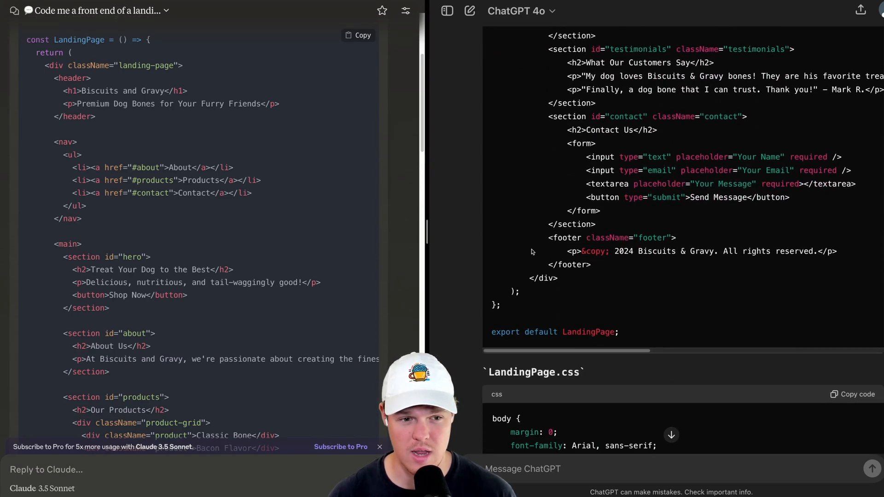
scroll(532, 252, down, 1)
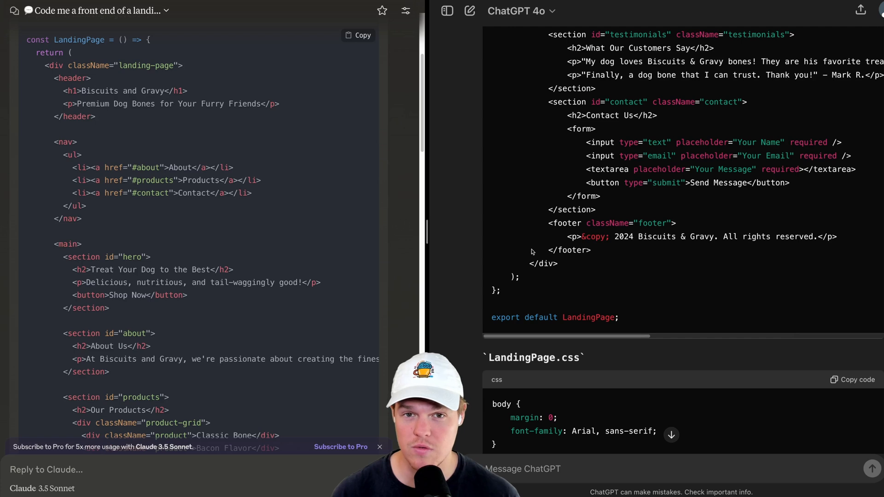
scroll(292, 218, down, 3)
scroll(292, 217, down, 3)
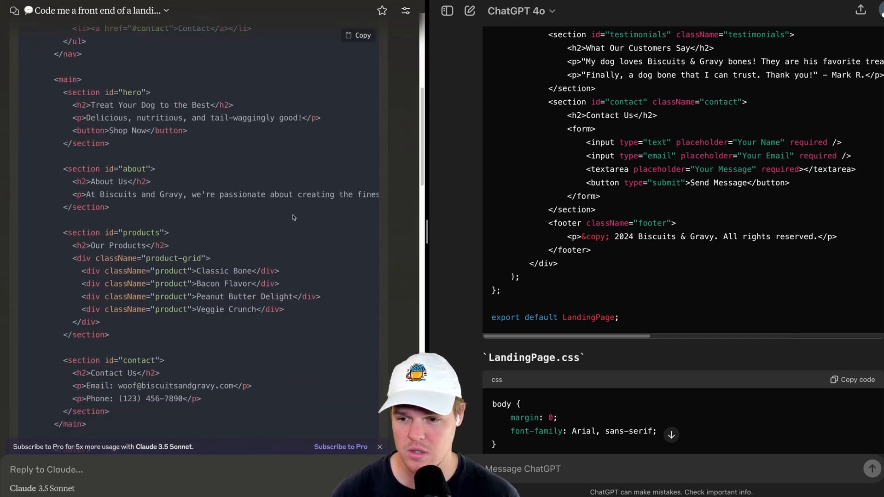
scroll(293, 218, down, 3)
scroll(292, 218, down, 3)
scroll(293, 218, down, 2)
scroll(293, 218, down, 2)
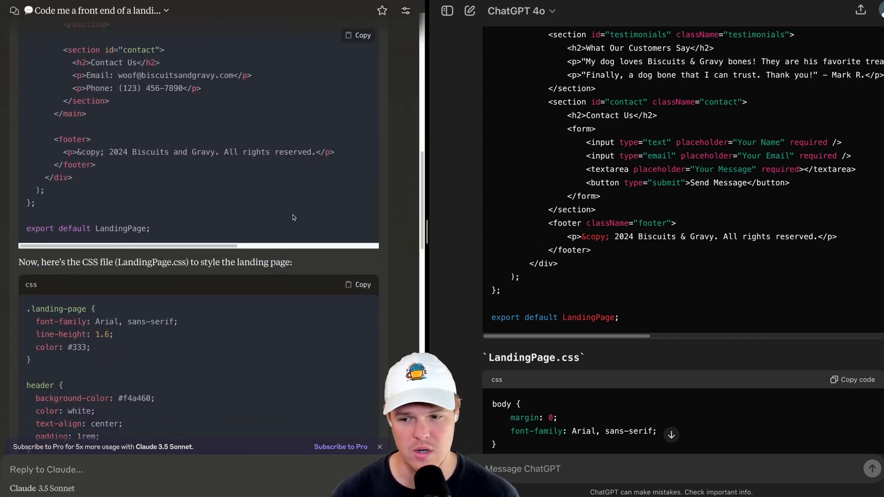
scroll(292, 218, down, 3)
scroll(545, 254, down, 3)
scroll(545, 254, down, 2)
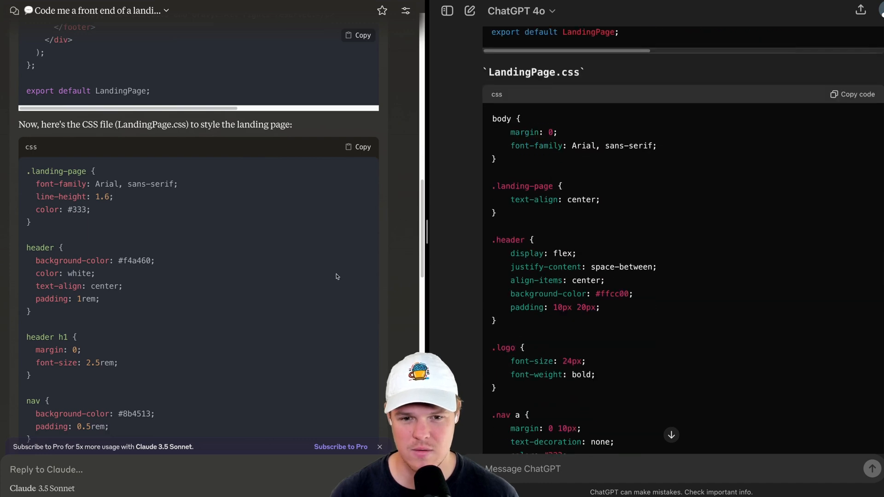
scroll(337, 276, down, 2)
scroll(336, 276, down, 2)
scroll(336, 276, down, 3)
scroll(336, 276, down, 3)
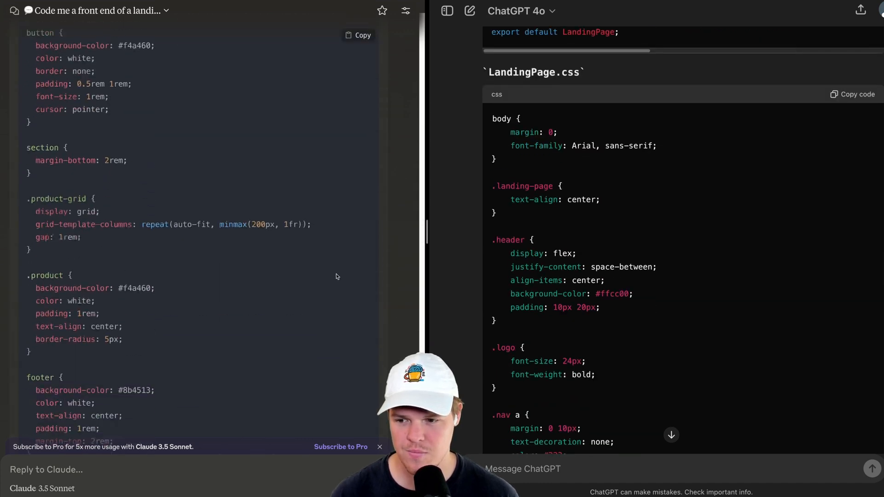
scroll(337, 277, down, 2)
scroll(337, 276, down, 1)
scroll(551, 306, down, 5)
scroll(551, 307, down, 4)
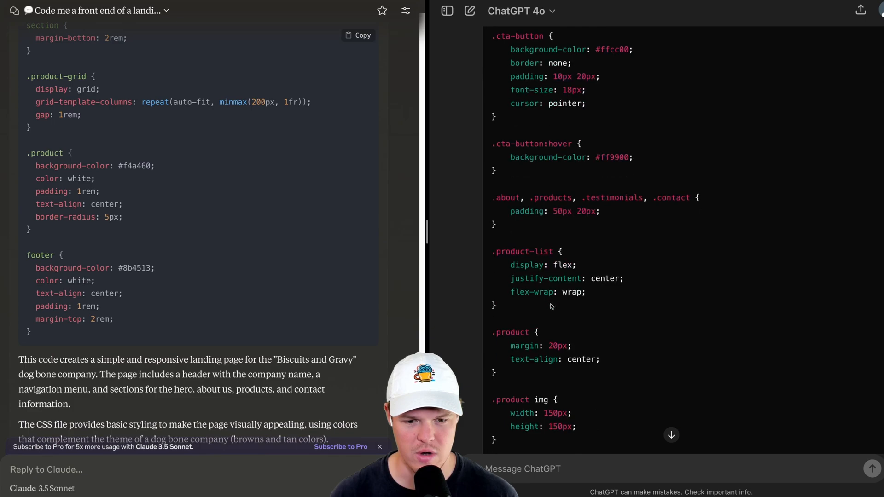
scroll(551, 306, down, 4)
scroll(551, 307, up, 3)
scroll(551, 306, up, 6)
scroll(551, 307, up, 8)
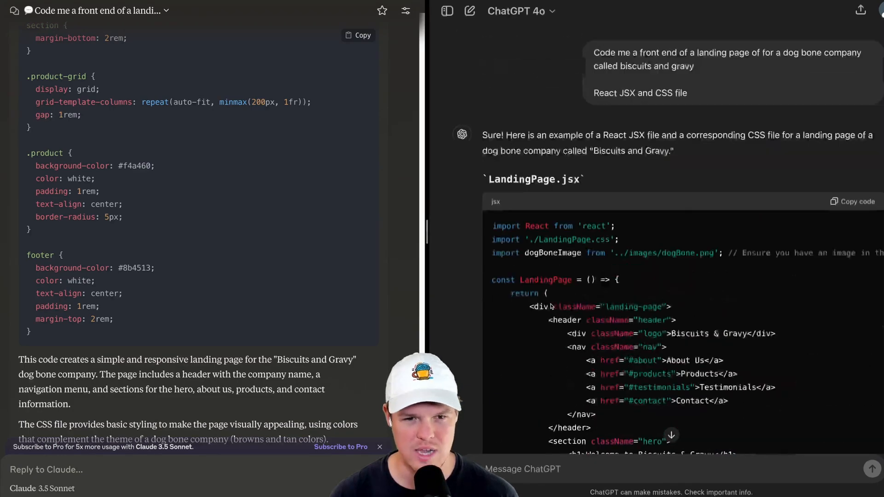
scroll(551, 307, down, 3)
scroll(551, 307, down, 2)
scroll(310, 244, up, 4)
scroll(310, 243, up, 5)
scroll(311, 243, up, 4)
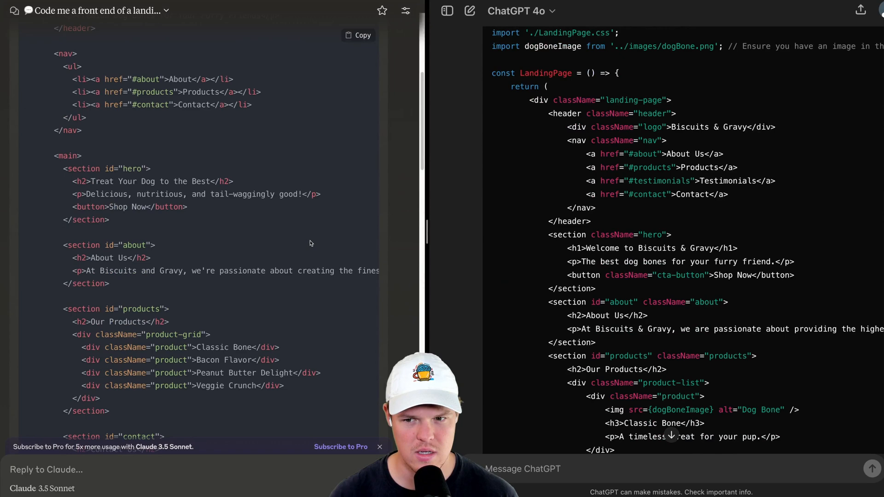
scroll(669, 238, down, 2)
scroll(668, 239, down, 1)
scroll(668, 238, down, 1)
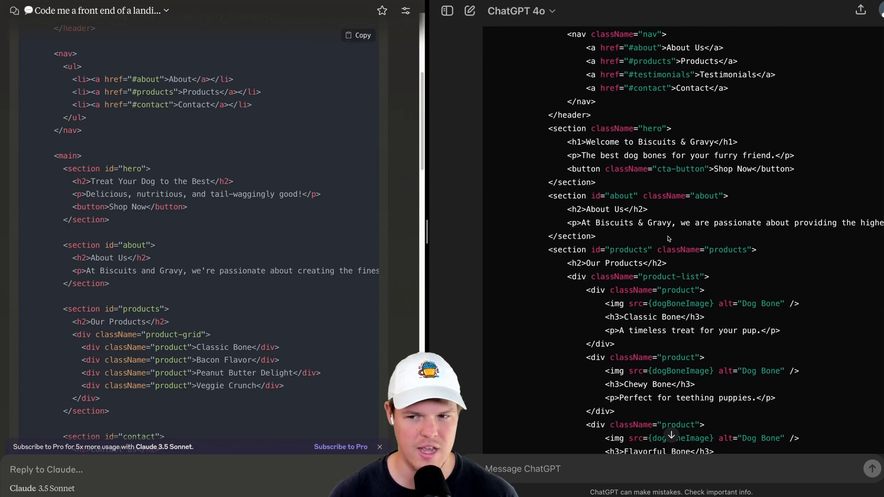
triple_click(196, 208)
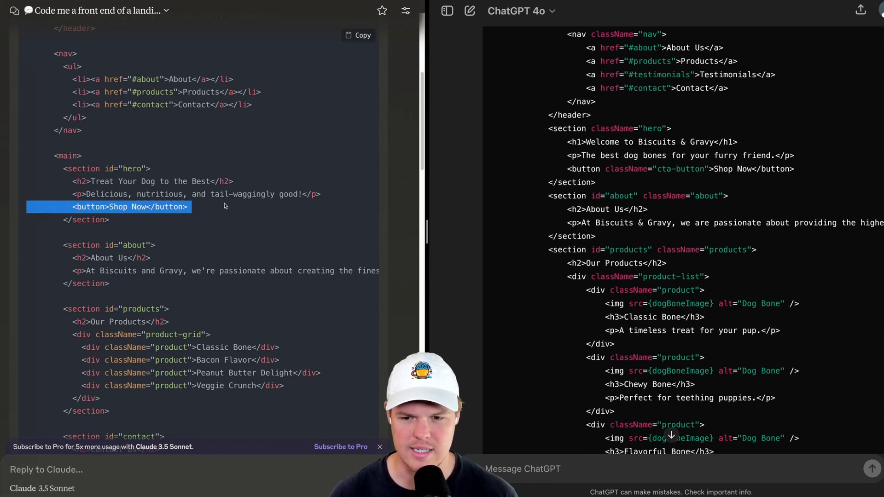
triple_click(648, 169)
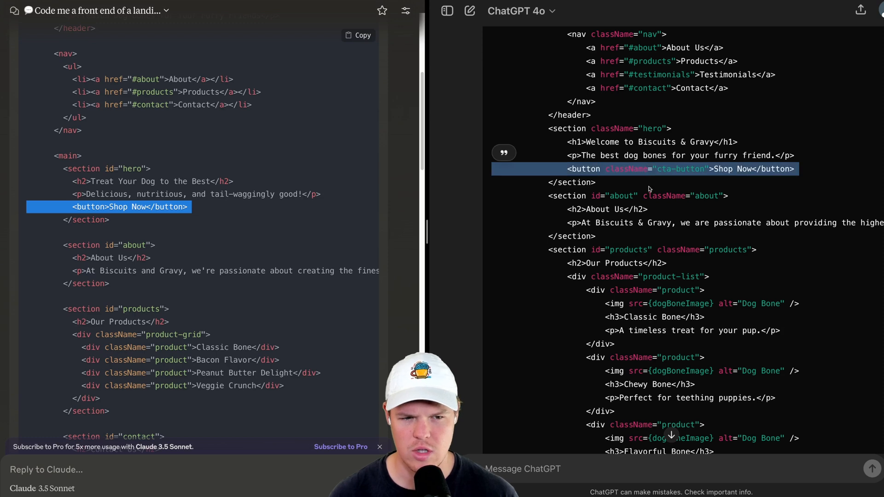
scroll(649, 188, down, 1)
scroll(649, 188, down, 1)
scroll(635, 187, down, 1)
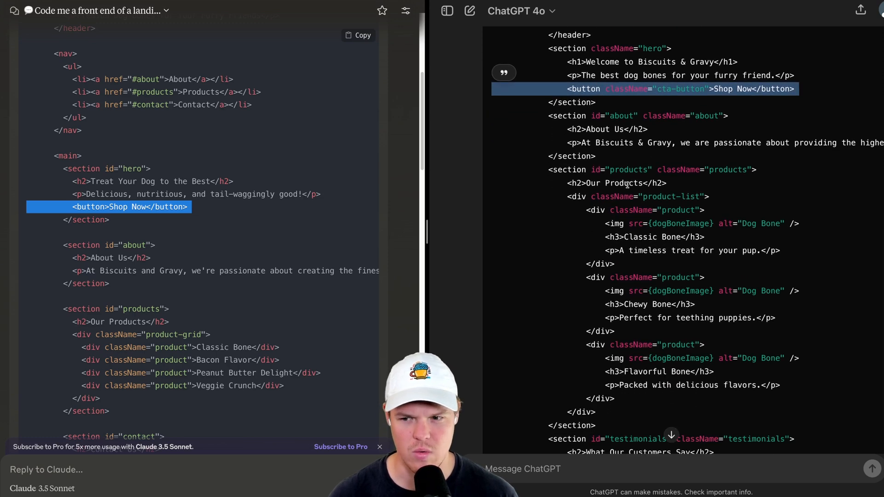
click(255, 240)
scroll(262, 273, down, 1)
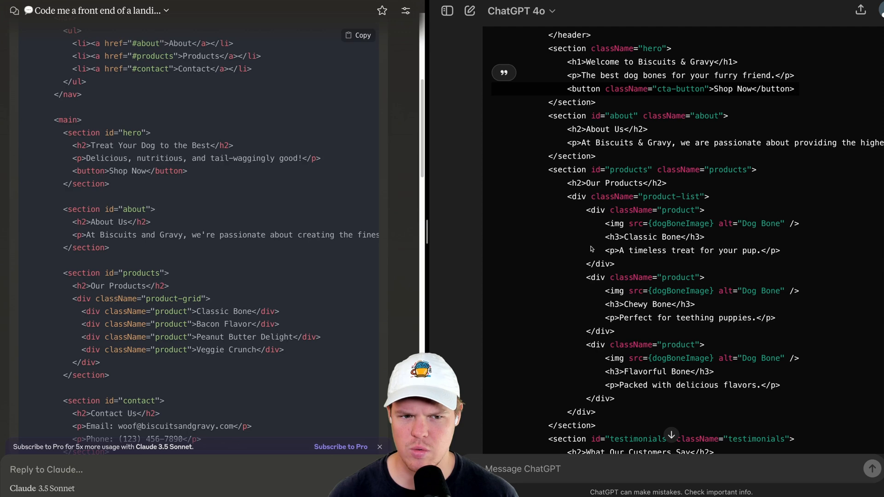
scroll(591, 248, up, 1)
scroll(617, 250, down, 1)
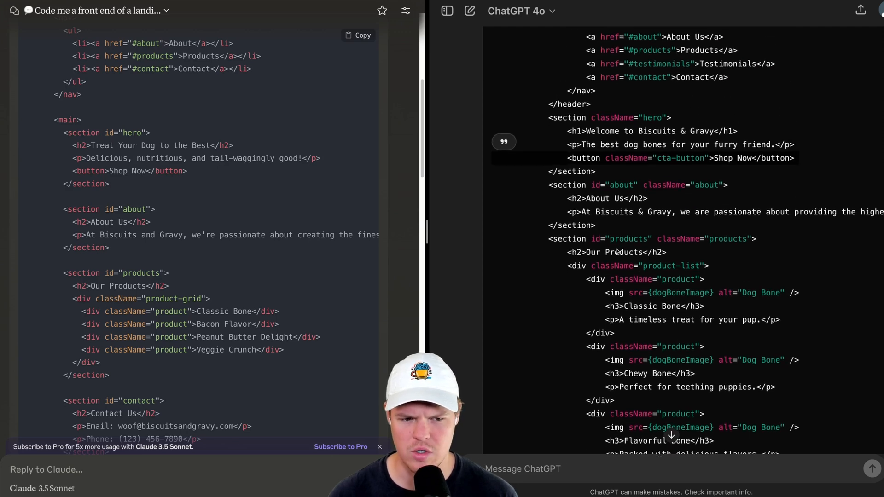
scroll(617, 251, down, 2)
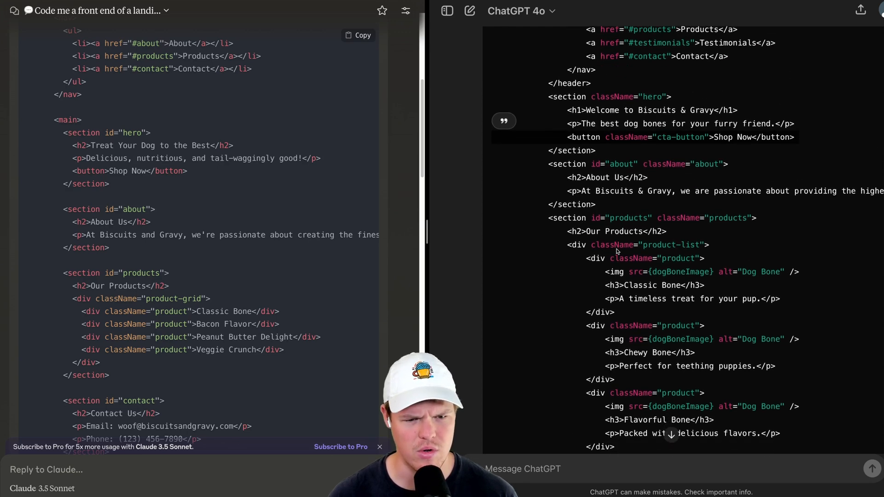
scroll(617, 251, down, 1)
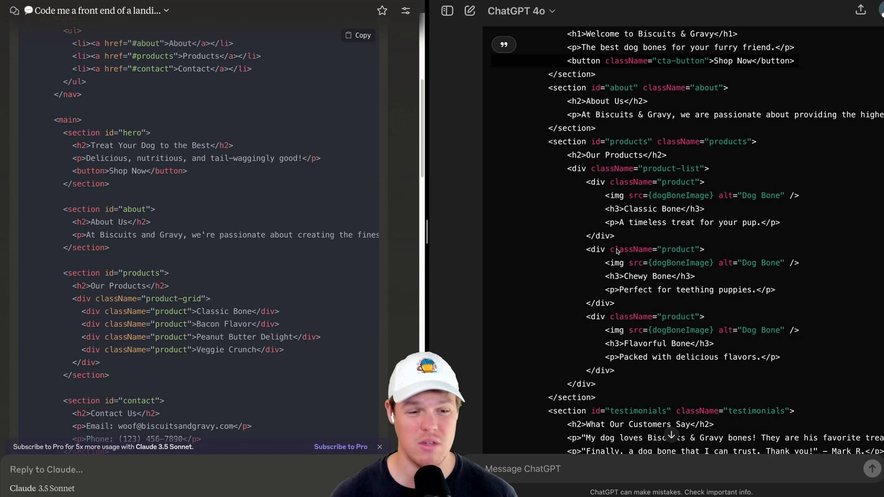
scroll(617, 250, down, 5)
scroll(277, 261, down, 3)
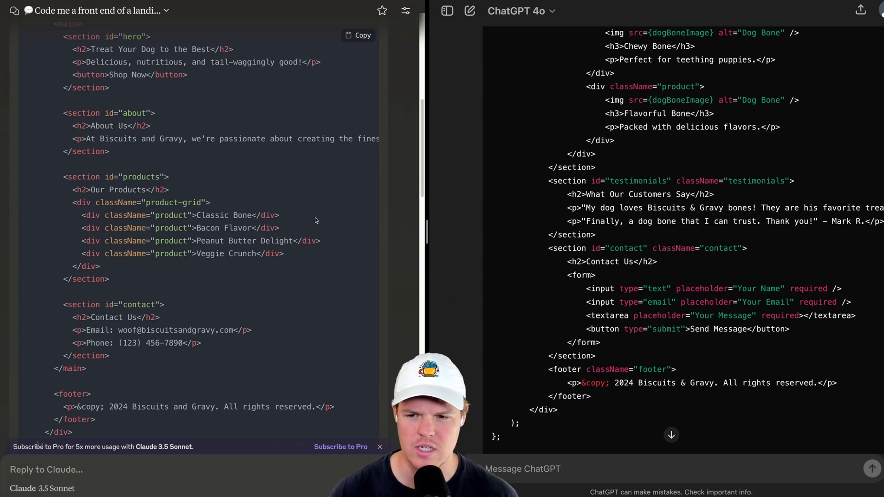
scroll(315, 218, down, 3)
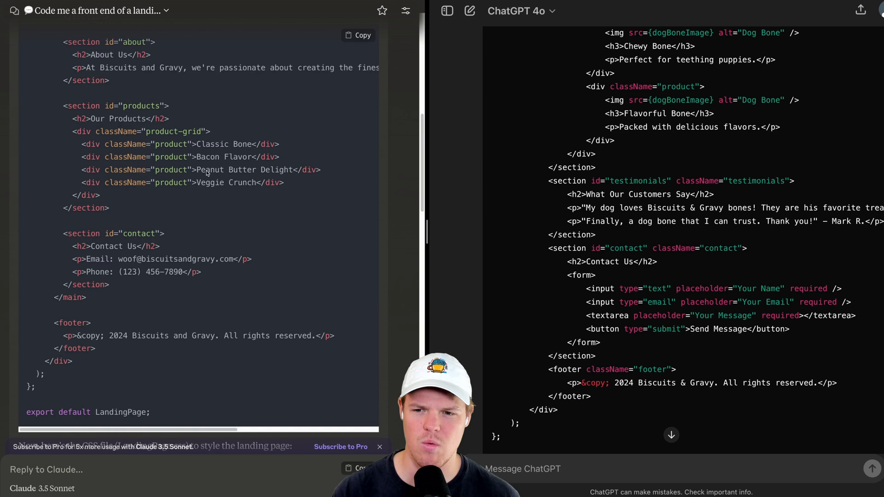
drag(111, 197, 29, 143)
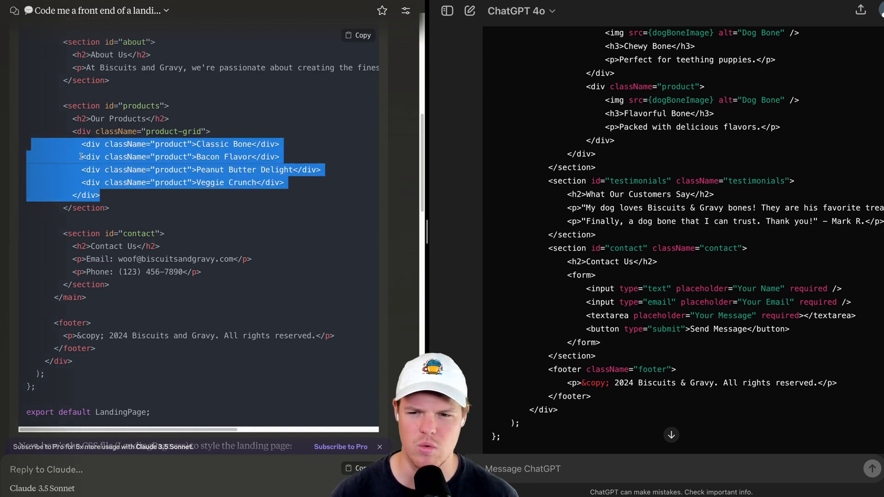
click(130, 172)
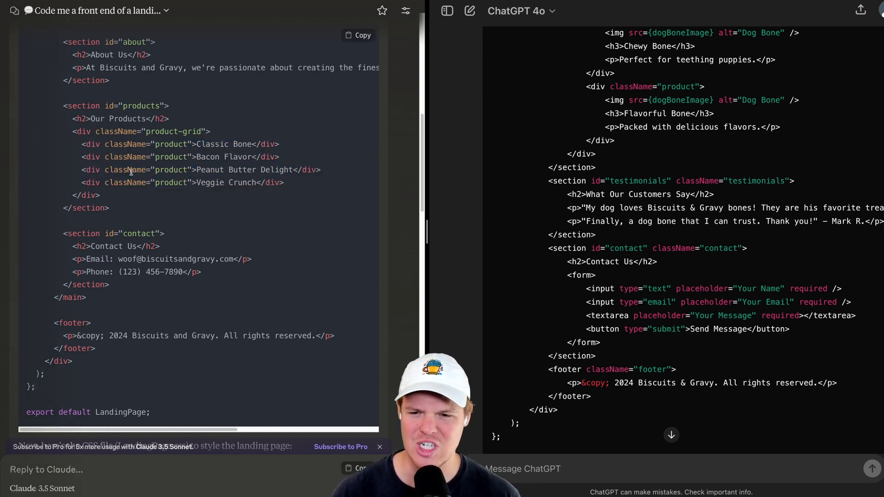